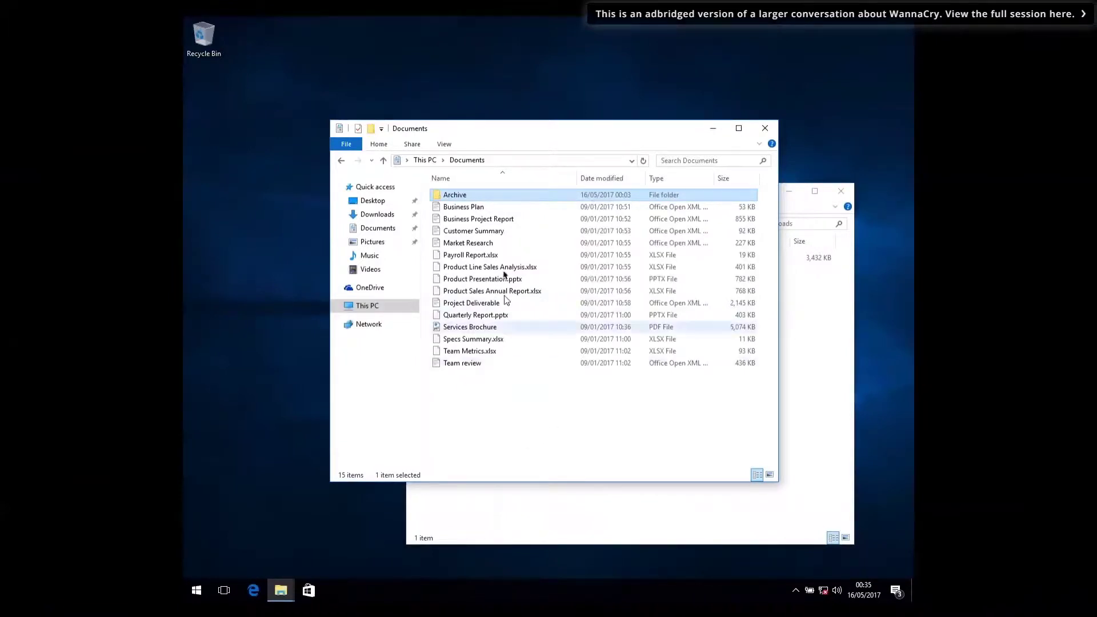
Move the Documents window up and to the left by its title bar.
drag(506, 133, 468, 116)
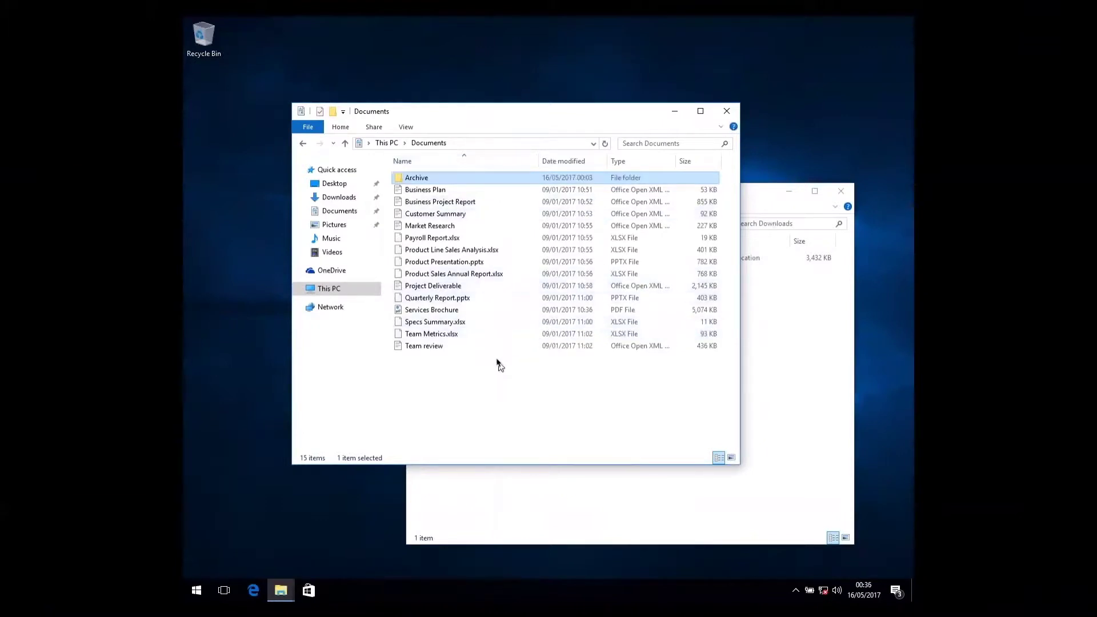
drag(514, 116, 478, 102)
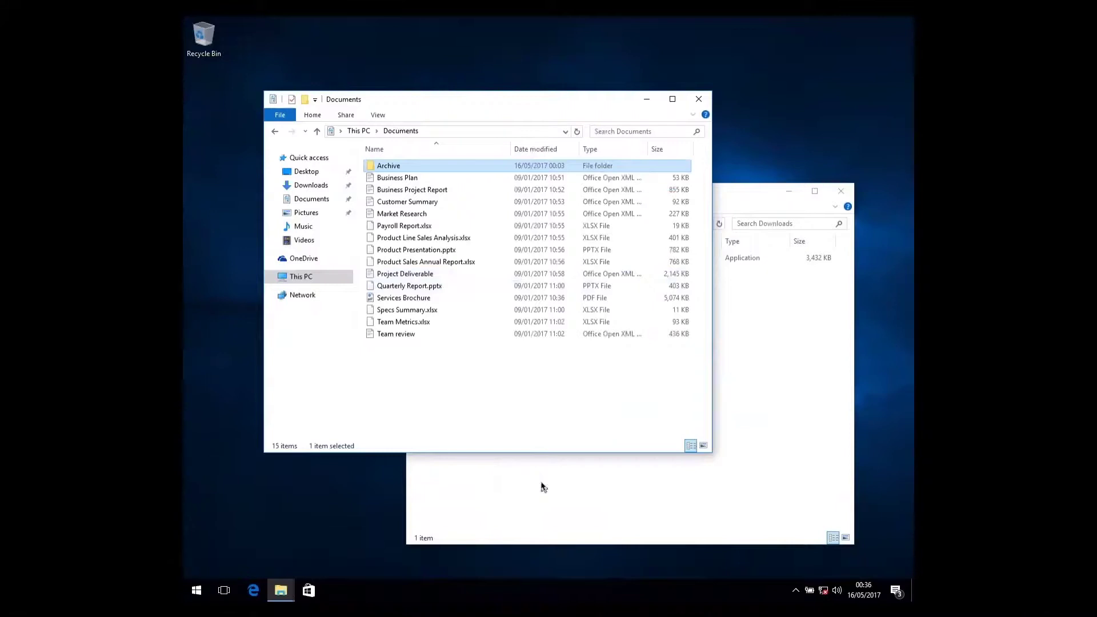
Bring Downloads forward and widen its Name column so the application's full file name shows.
click(545, 485)
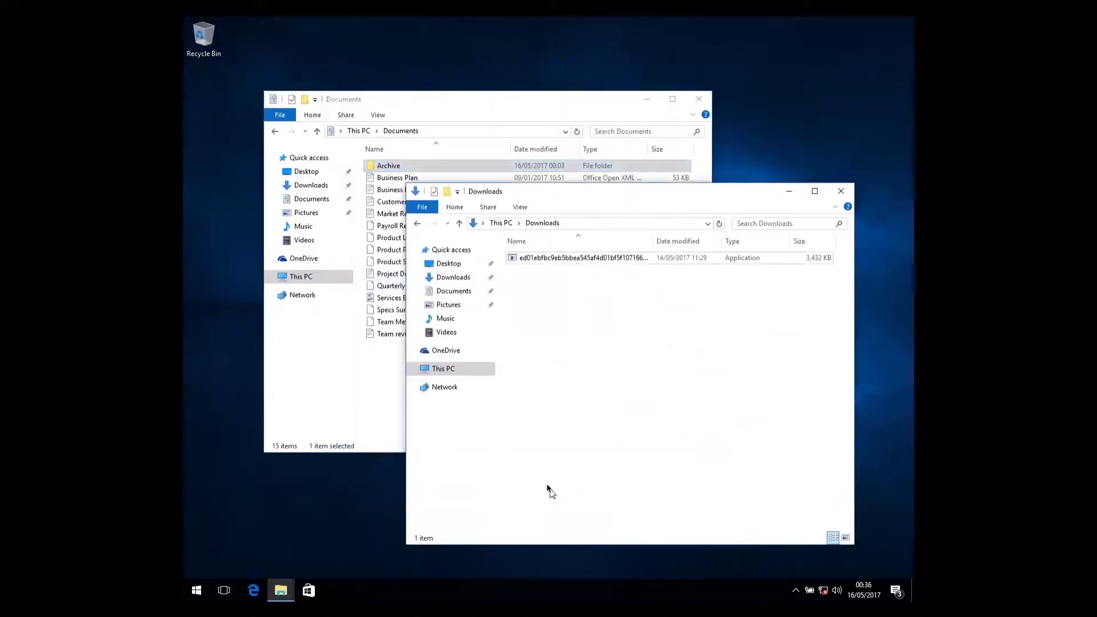
click(587, 260)
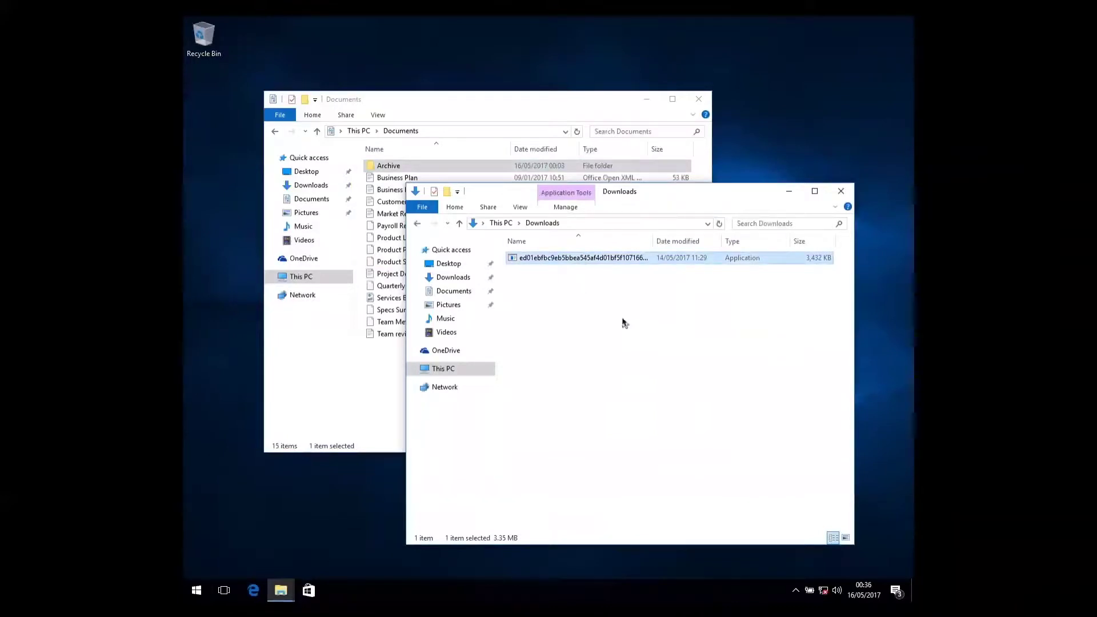
drag(654, 235, 790, 233)
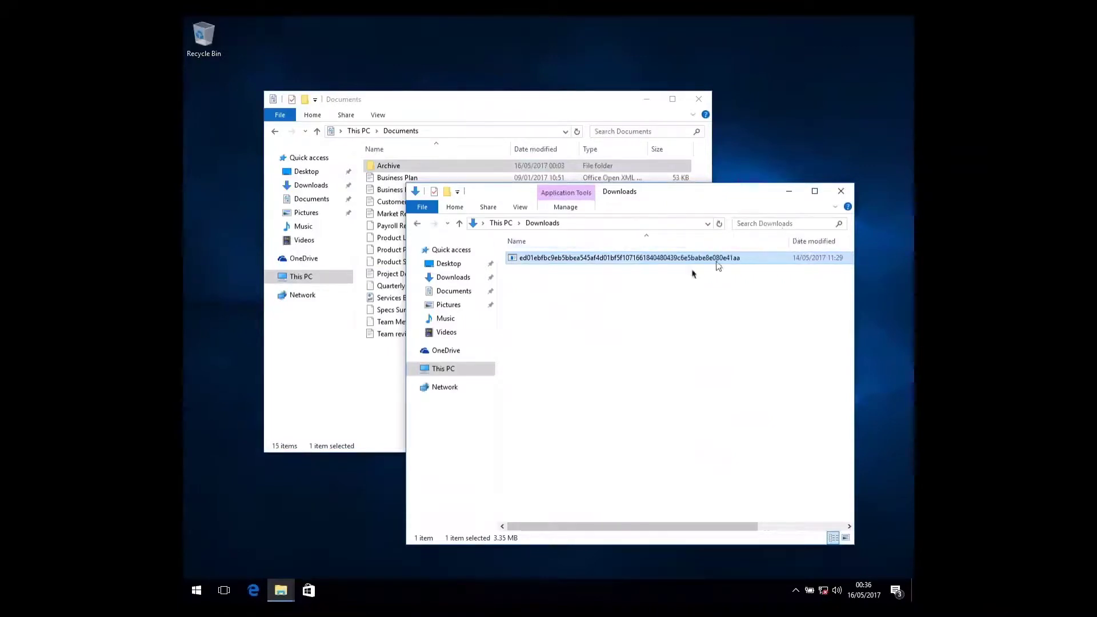
click(613, 301)
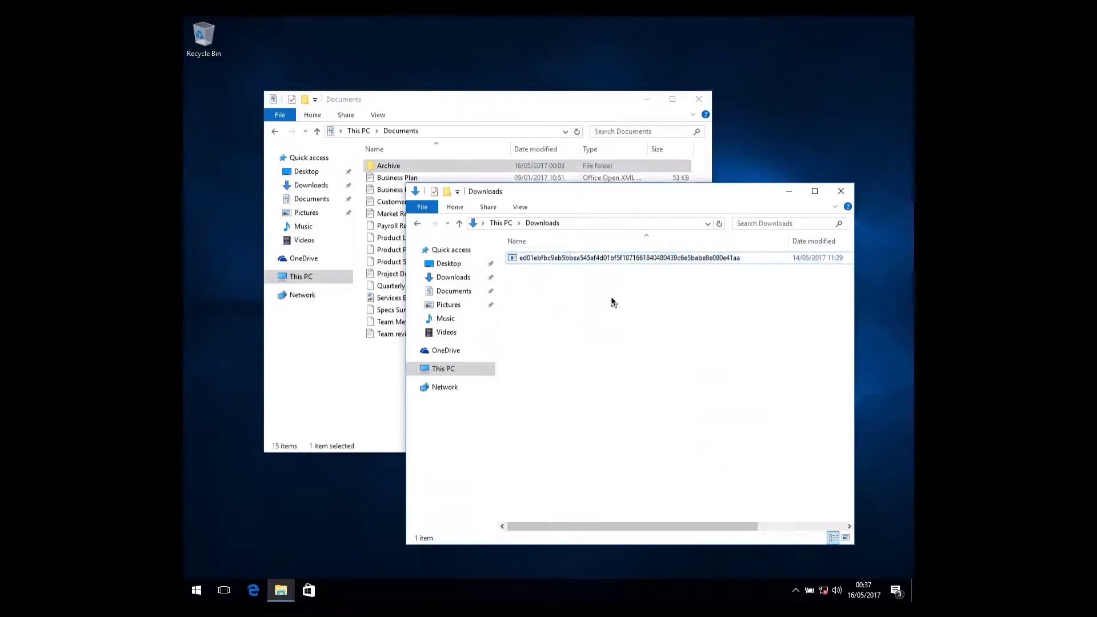
Rename the DiskPart application to 'May 2017 Payroll and Bonuses.xlsx', then select it.
right_click(556, 256)
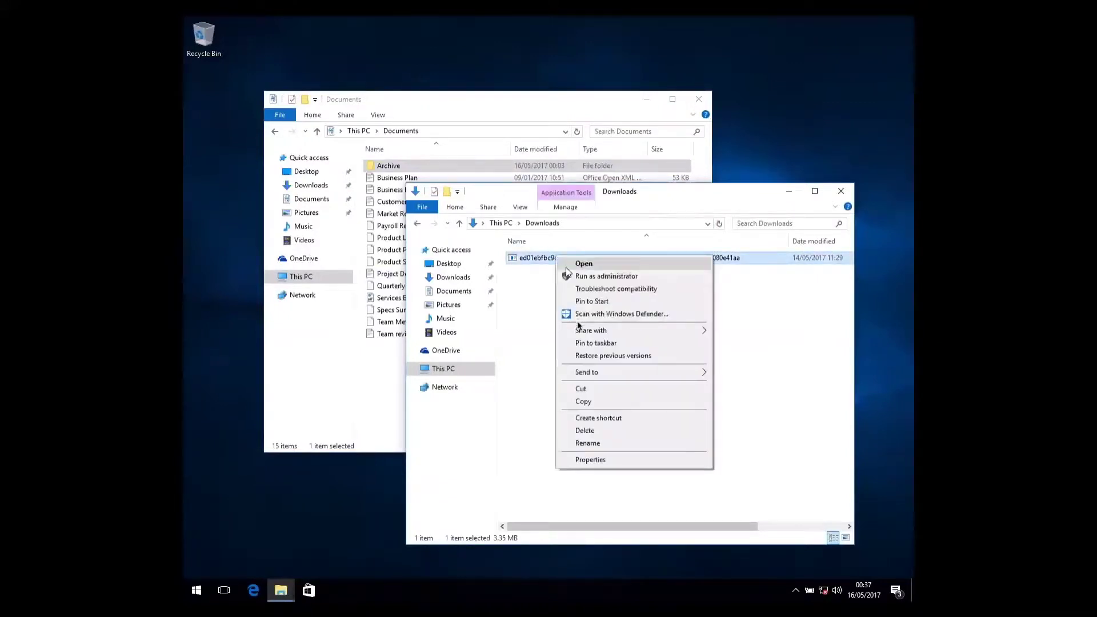
click(604, 443)
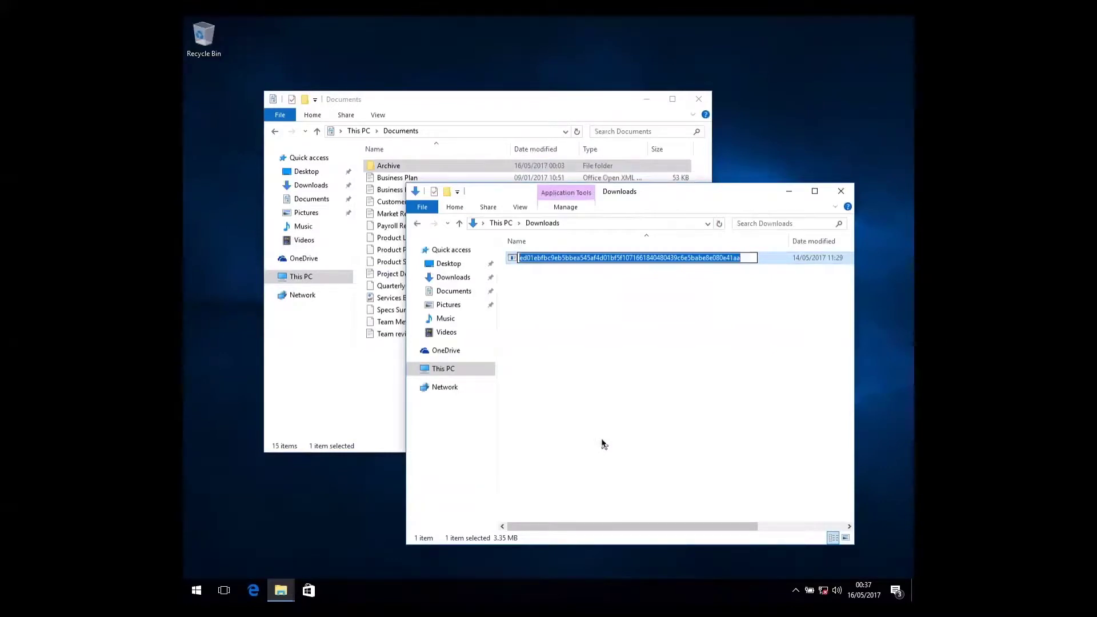
text(May 2017)
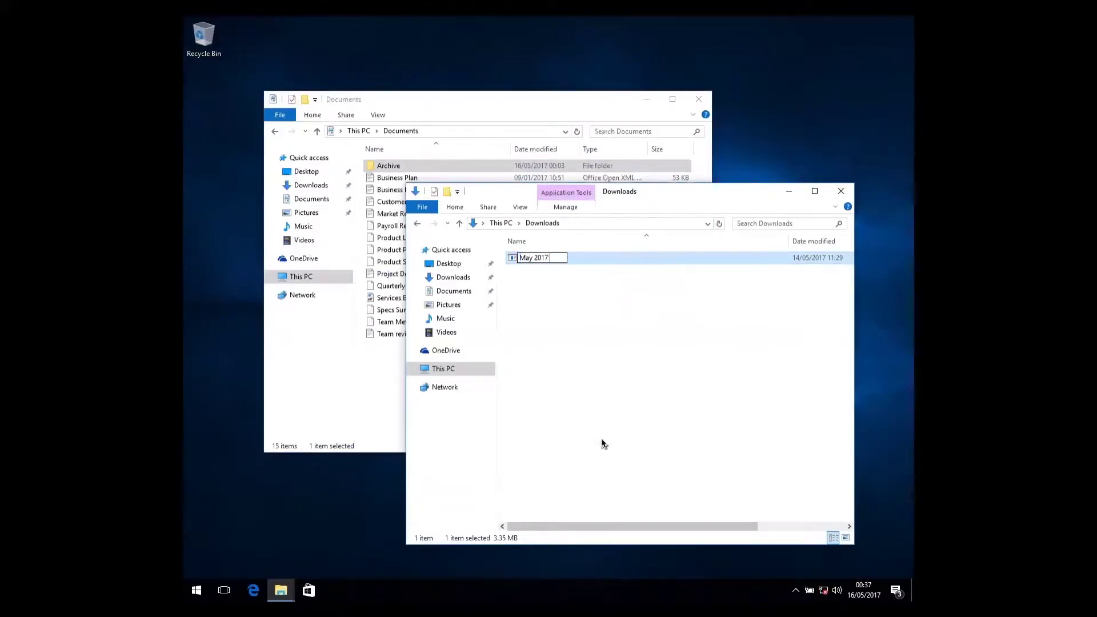
text( Payroll and Bonuses)
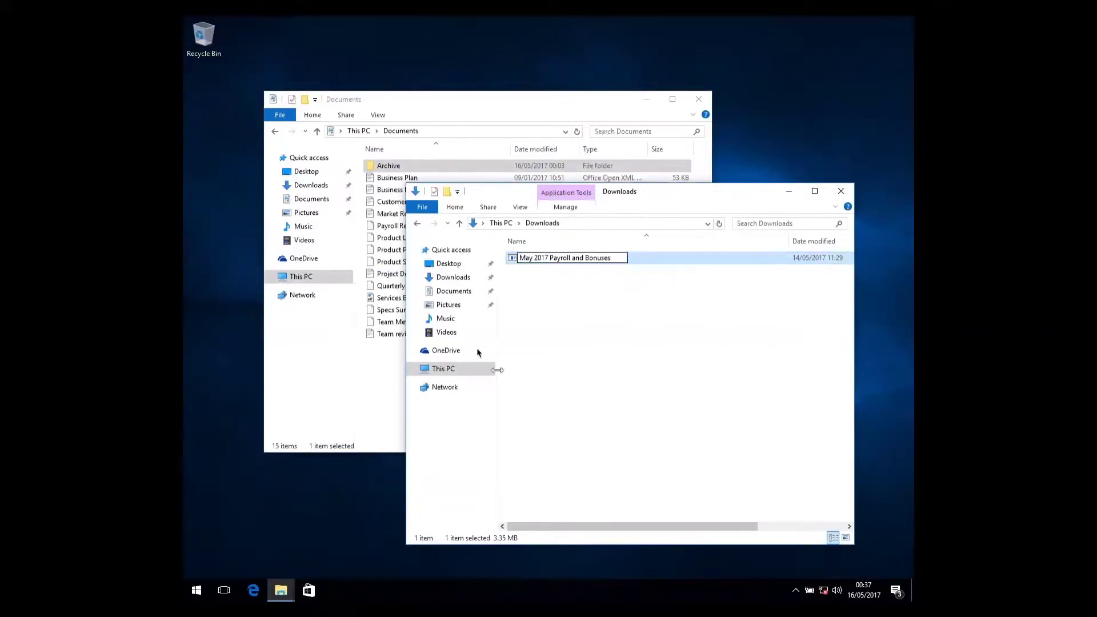
text(.xlsx)
click(547, 325)
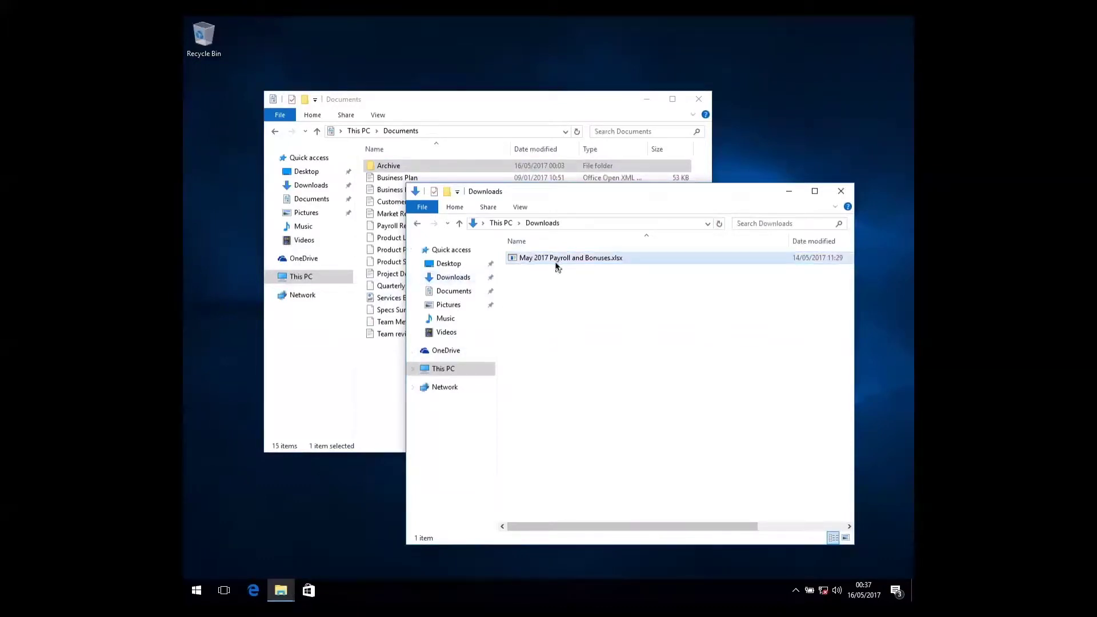
mouse_move(557, 266)
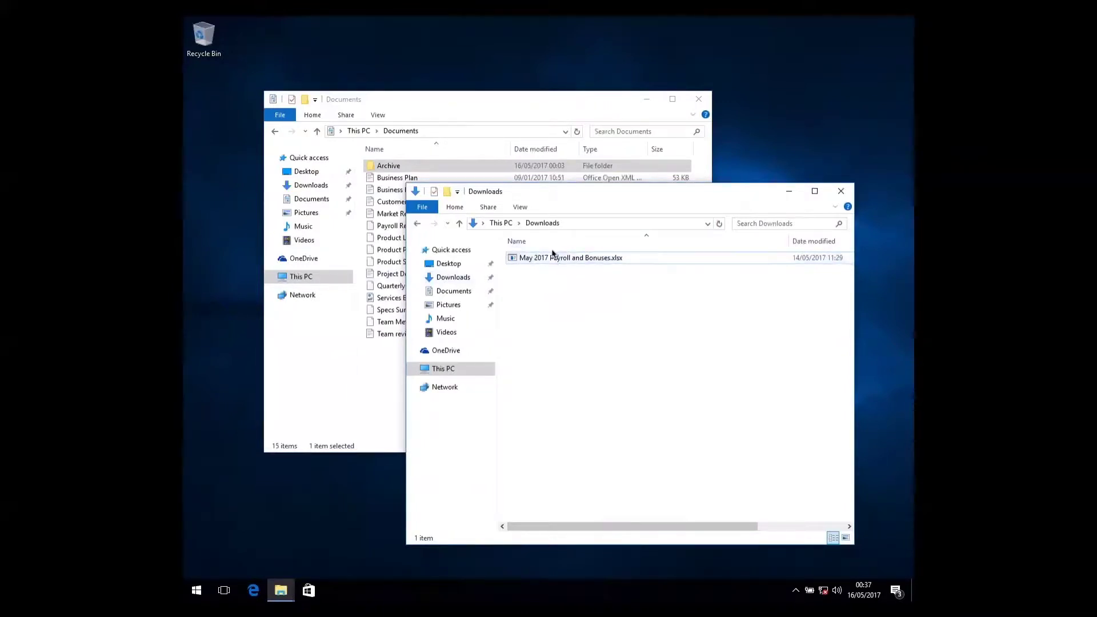
click(552, 261)
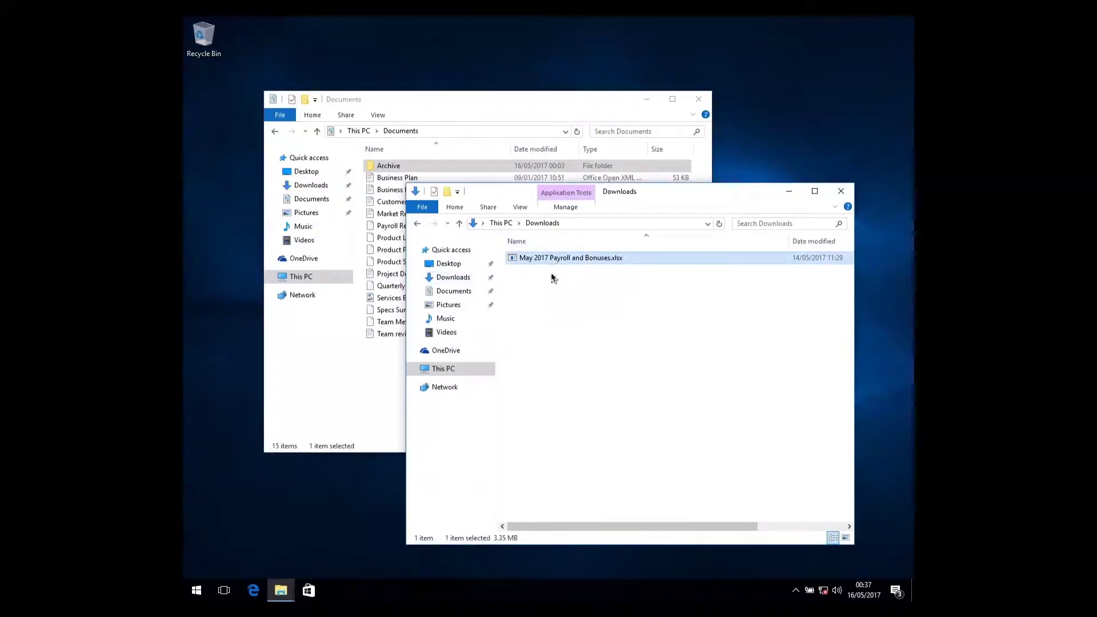
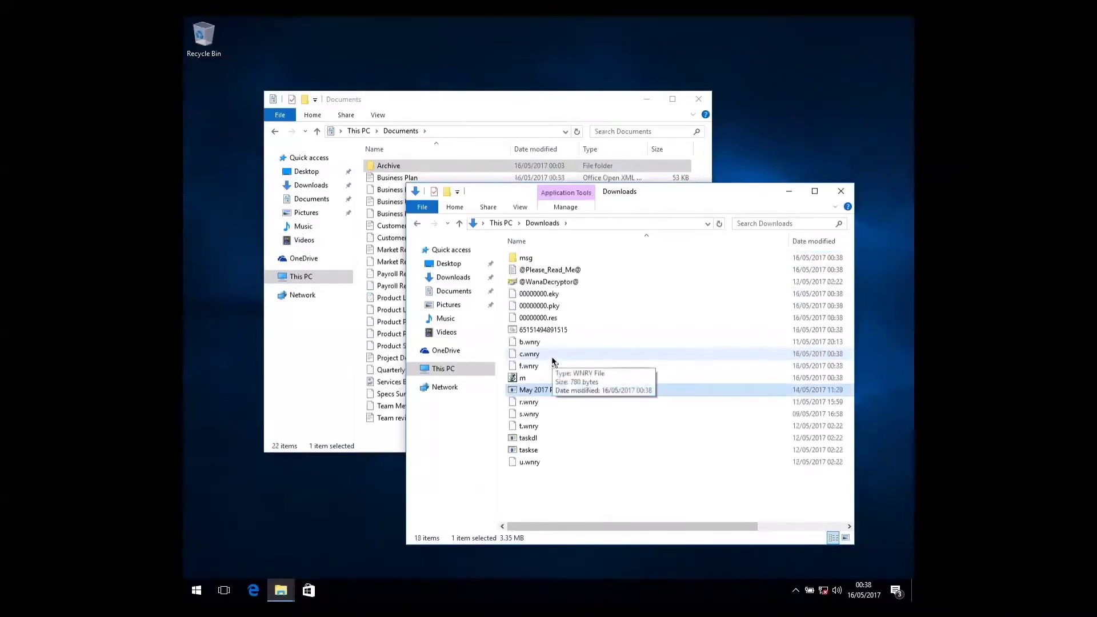
Minimize the Documents folder window to reveal the ransom note wallpaper on the desktop.
click(505, 104)
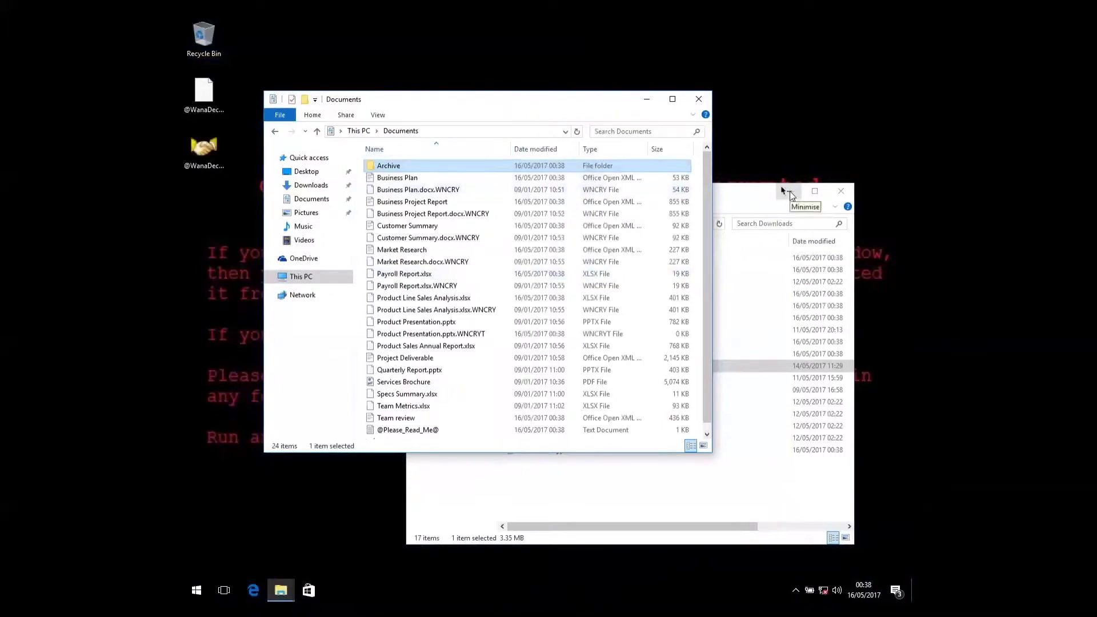
click(648, 101)
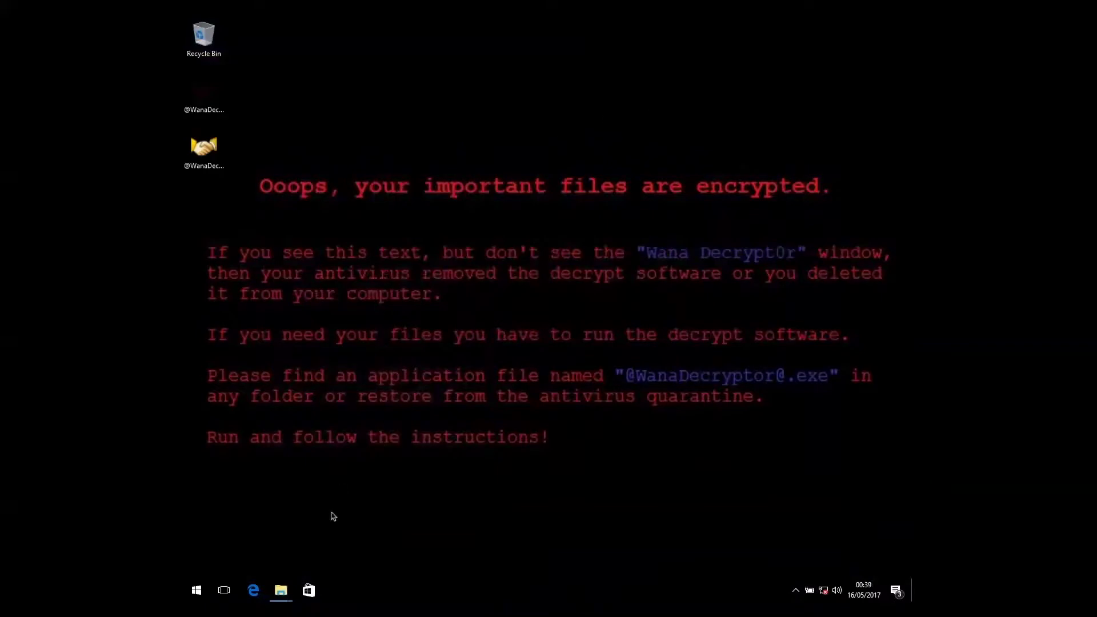
Bring the encrypted Documents folder back from the taskbar, then minimize it again.
mouse_move(277, 598)
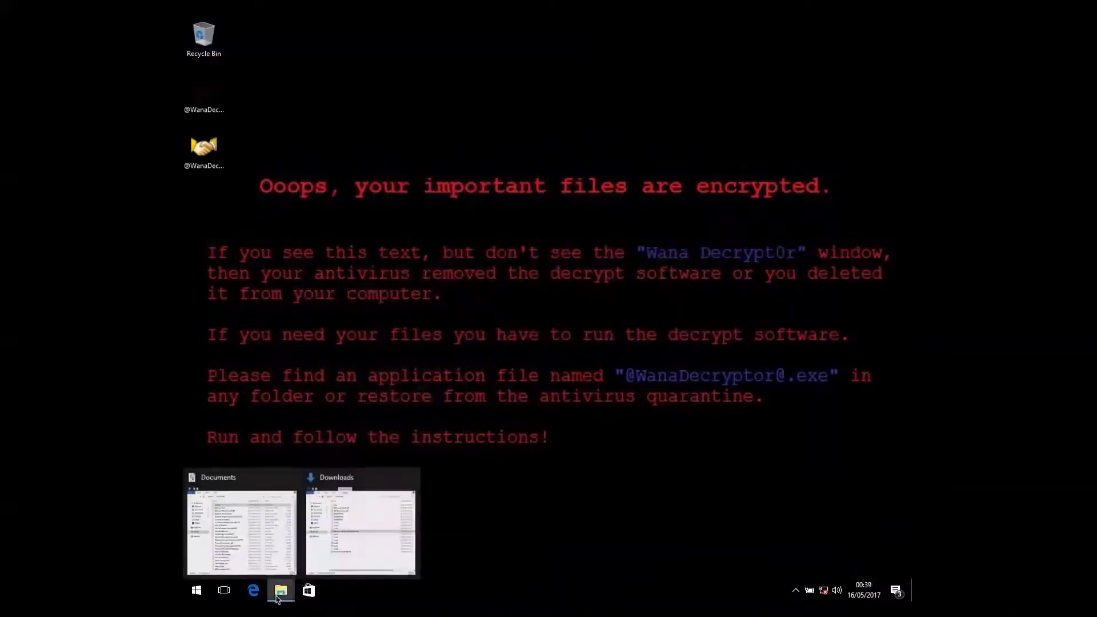
click(270, 555)
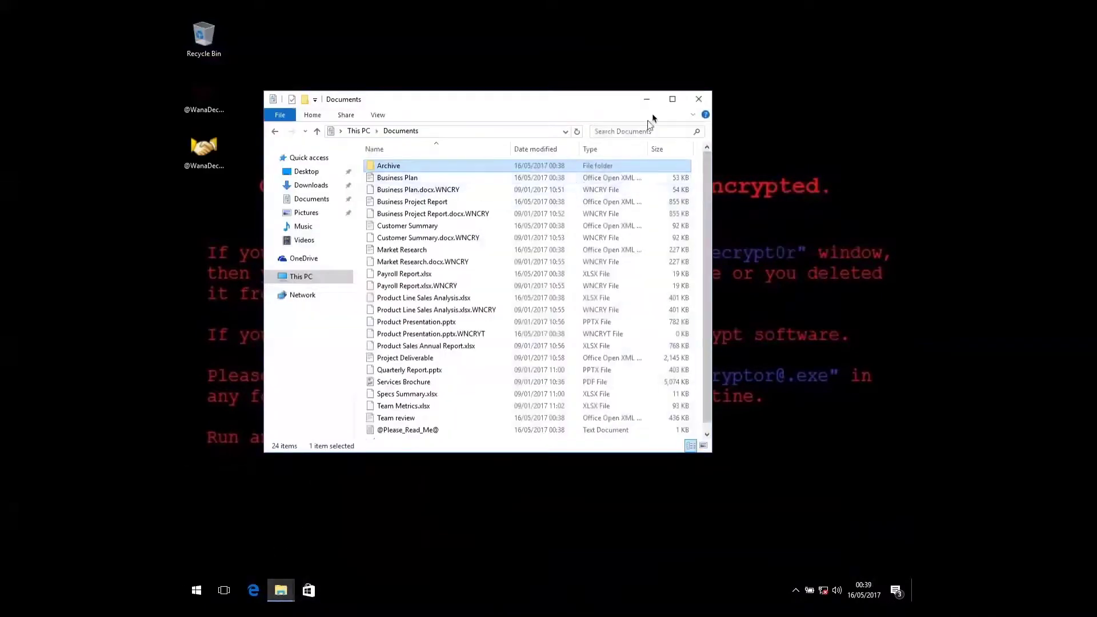
click(647, 102)
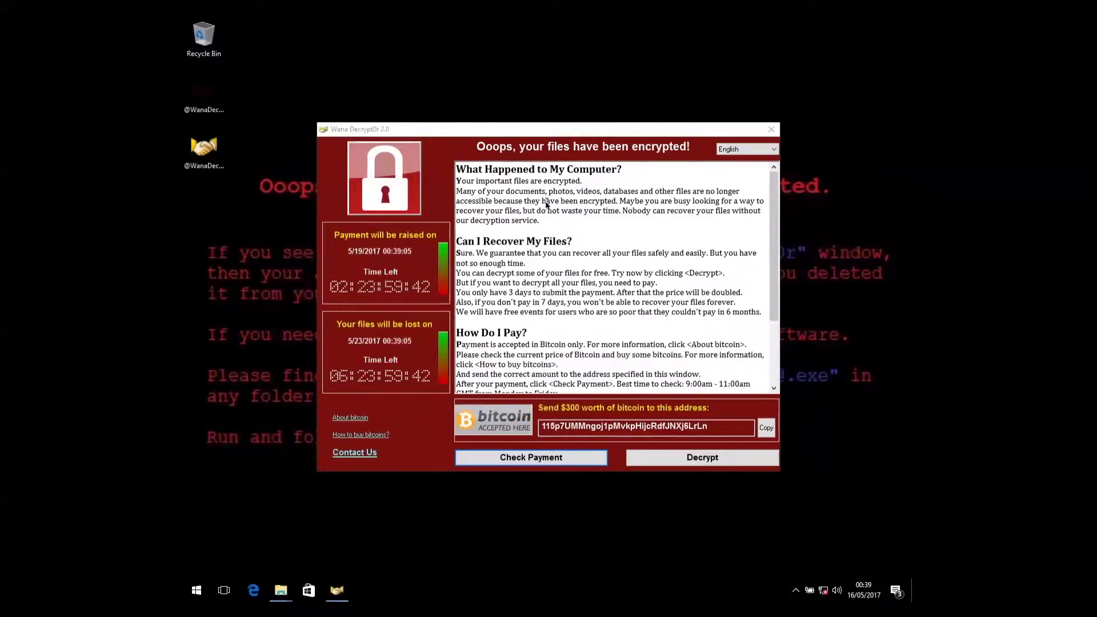
click(394, 130)
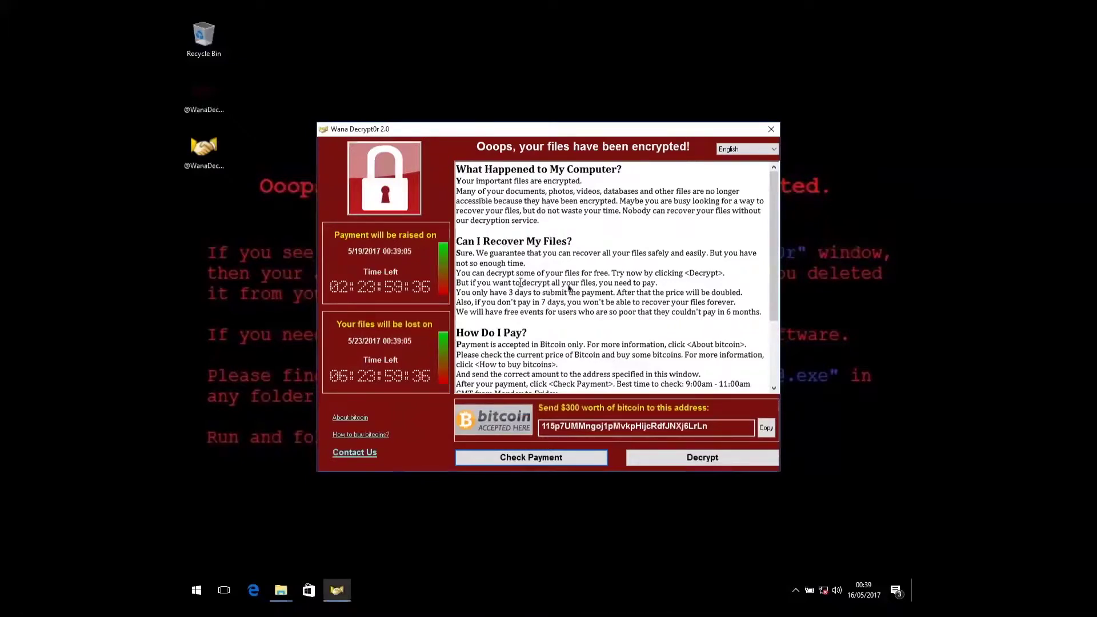
scroll(677, 257, down, 3)
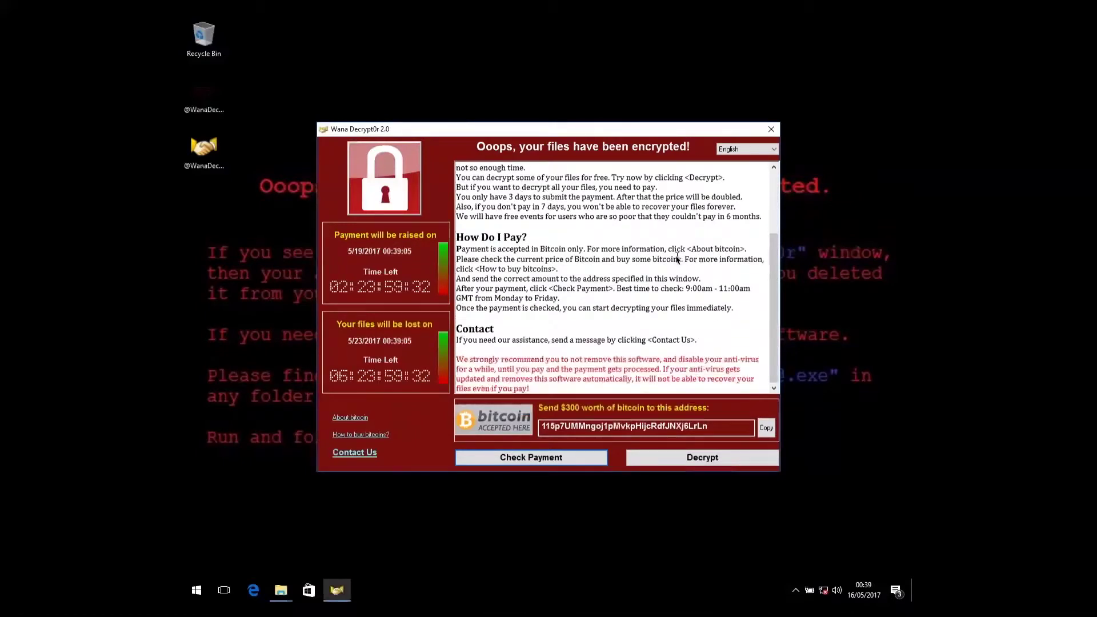
scroll(677, 259, up, 3)
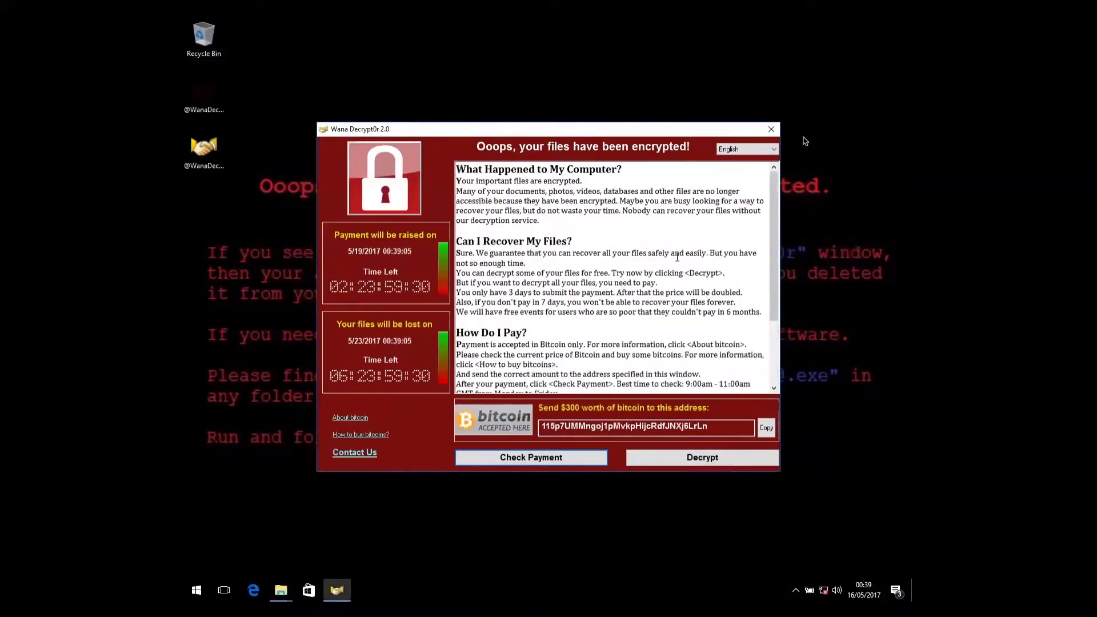
click(774, 150)
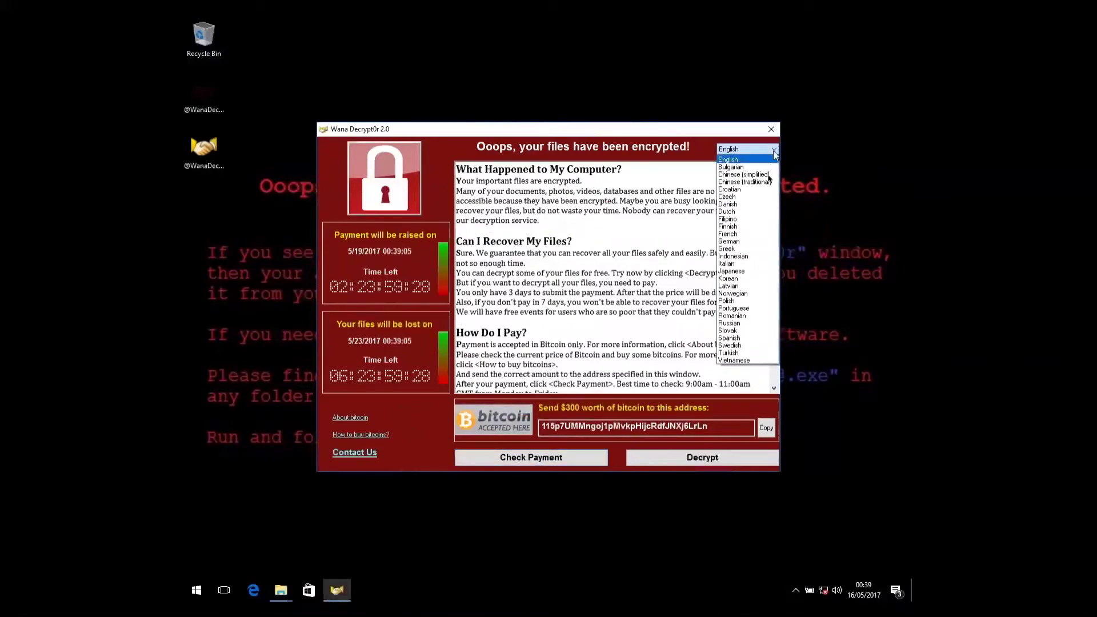
key(Escape)
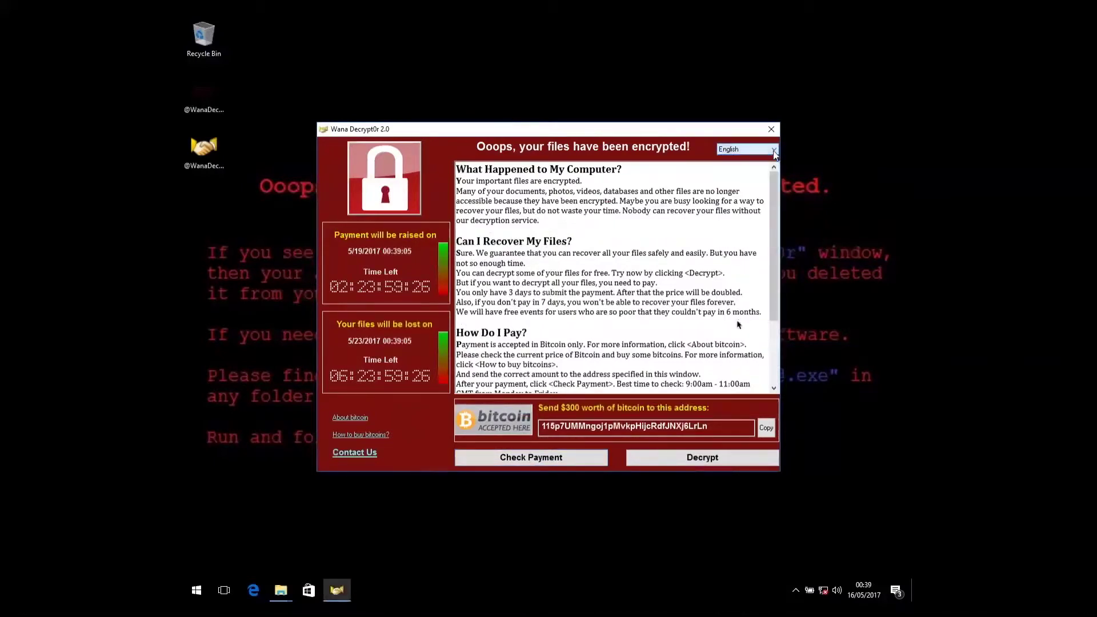
scroll(742, 152, down, 1)
click(742, 153)
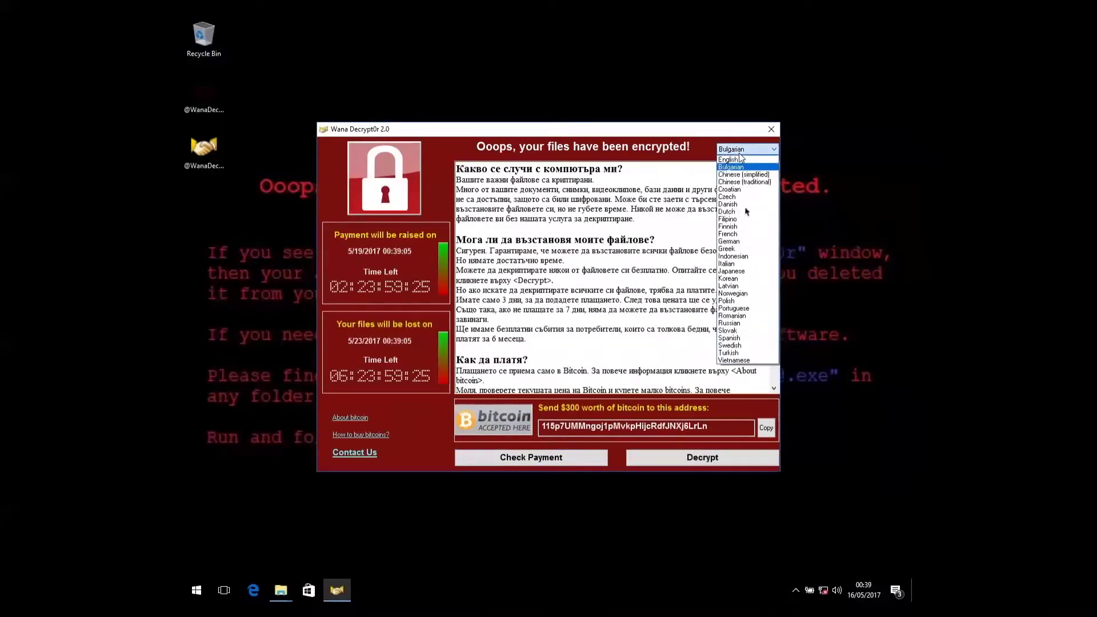
click(738, 221)
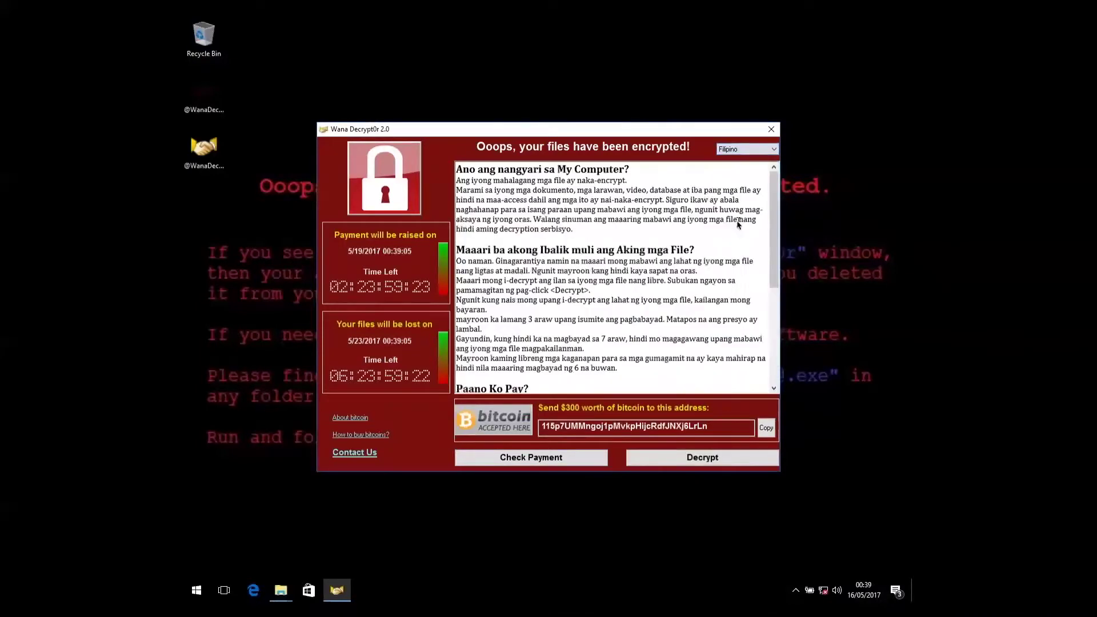
click(747, 150)
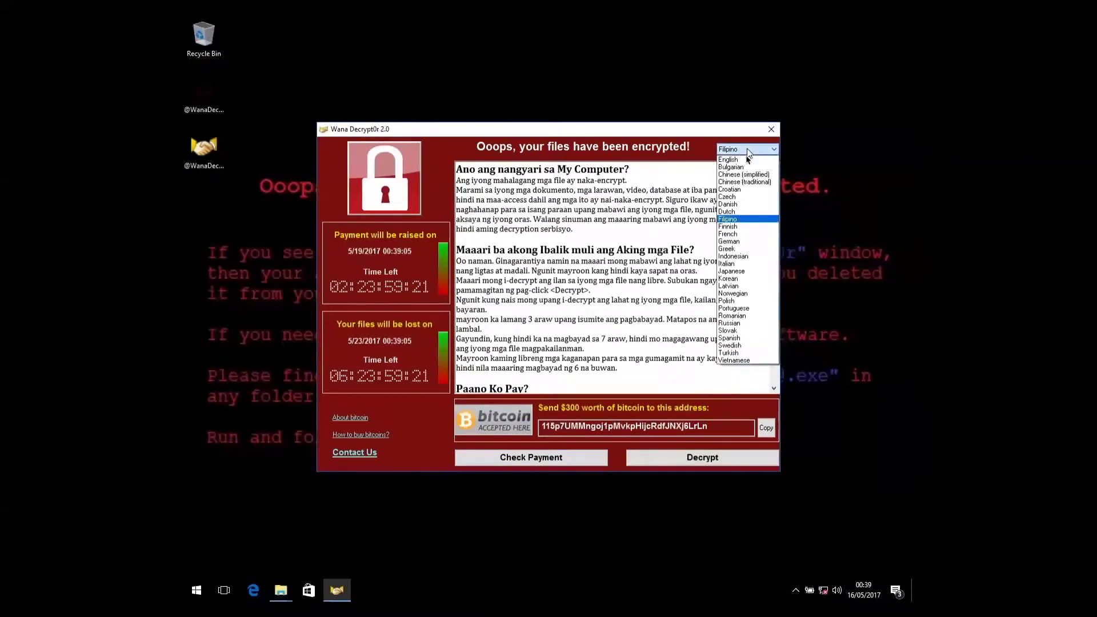
click(743, 167)
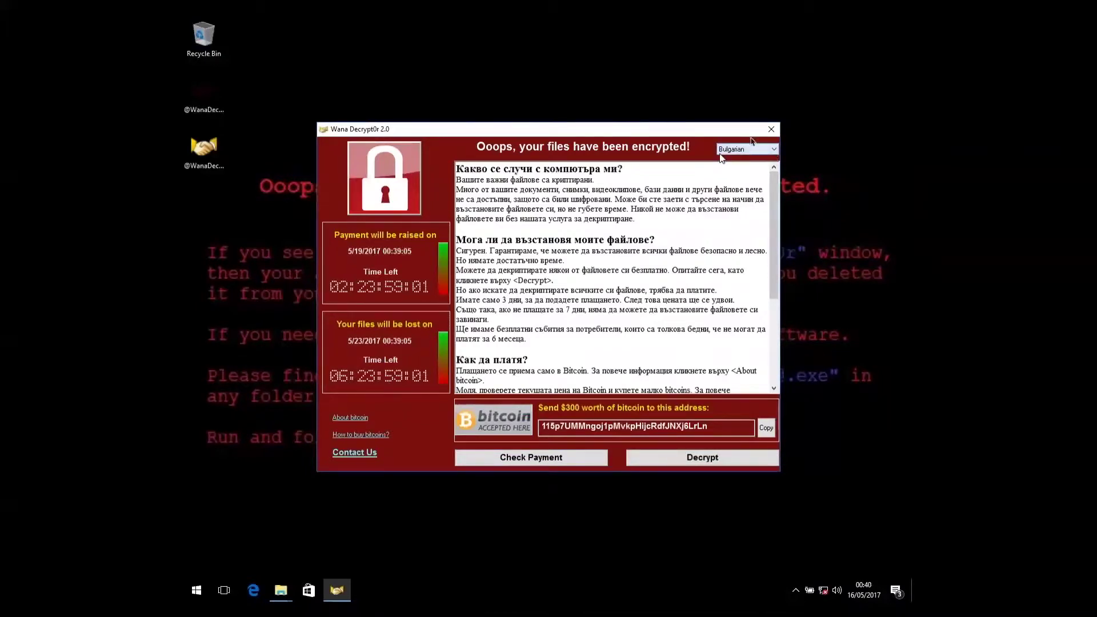
click(749, 150)
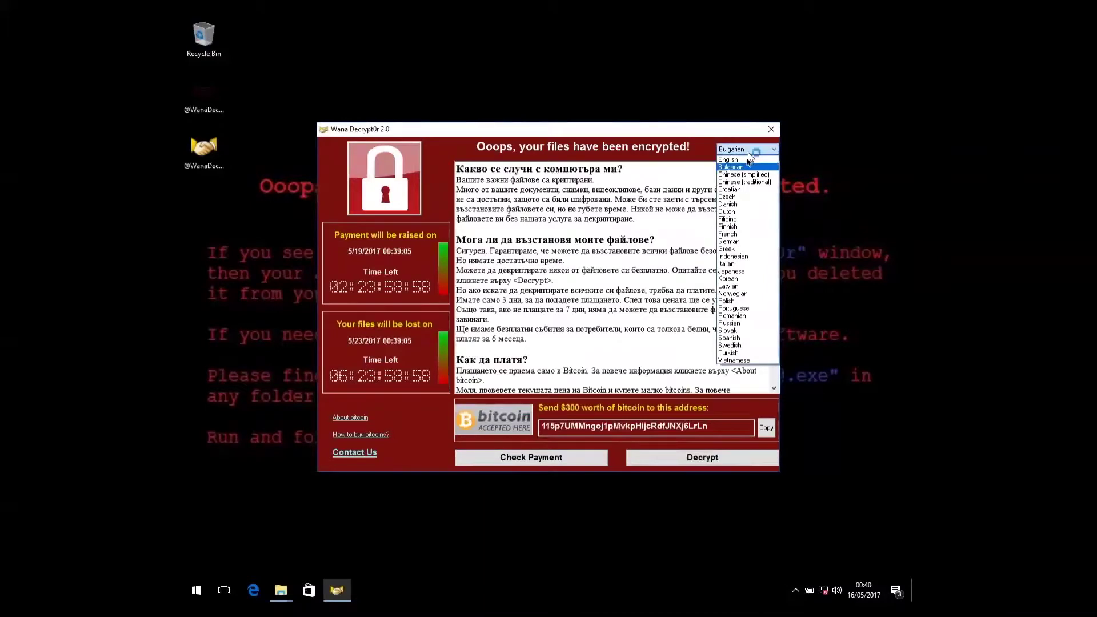
click(749, 161)
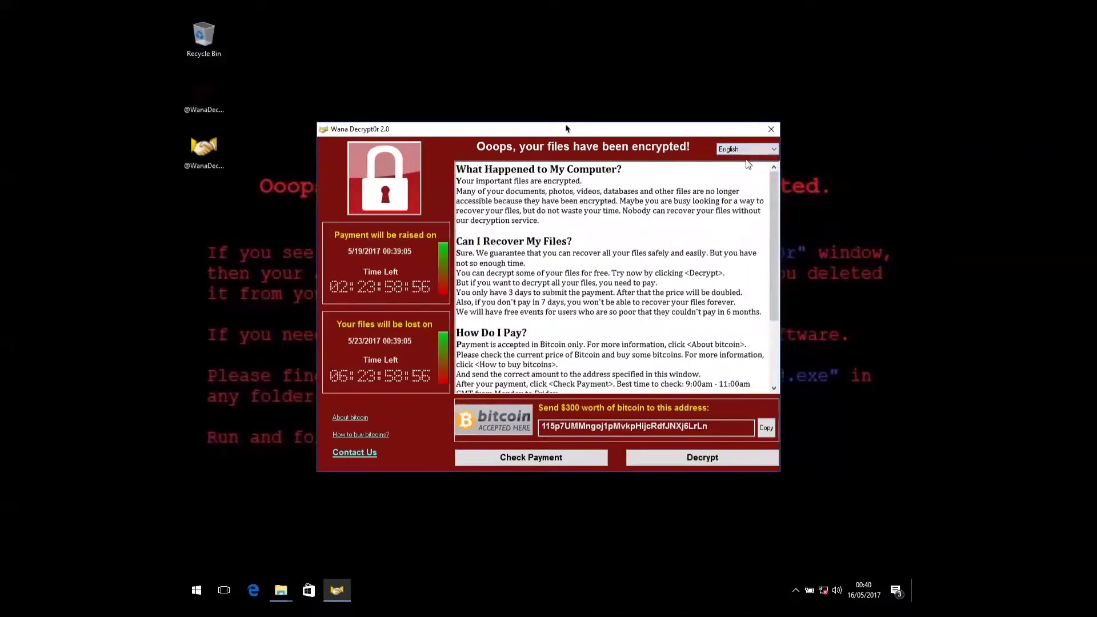
Drag the Wana Decrypt0r 2.0 window a little to the right and upward.
drag(567, 129, 600, 119)
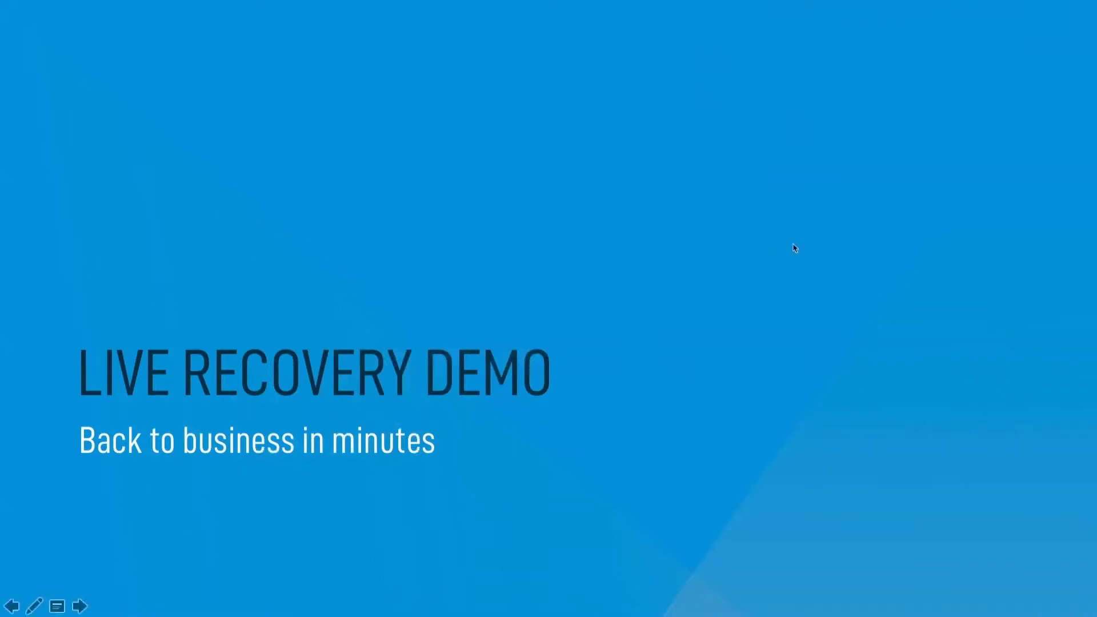
Switch to the TJ-DATTO Overview and scroll down to the Local Agent Information table and back.
key(ctrl+Right)
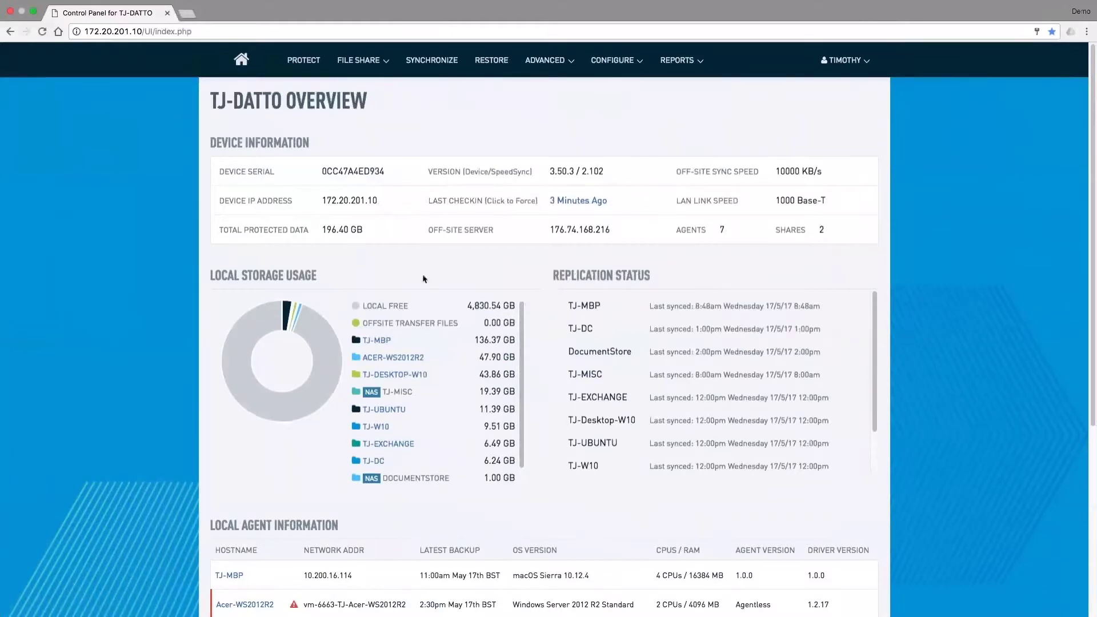
scroll(431, 343, down, 5)
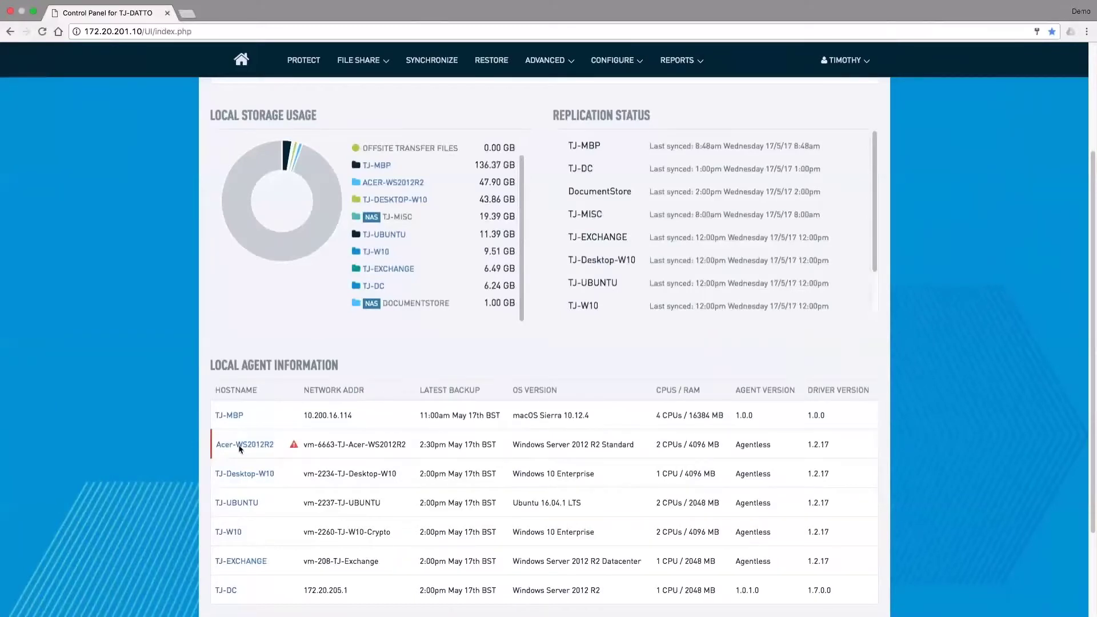
scroll(213, 449, up, 5)
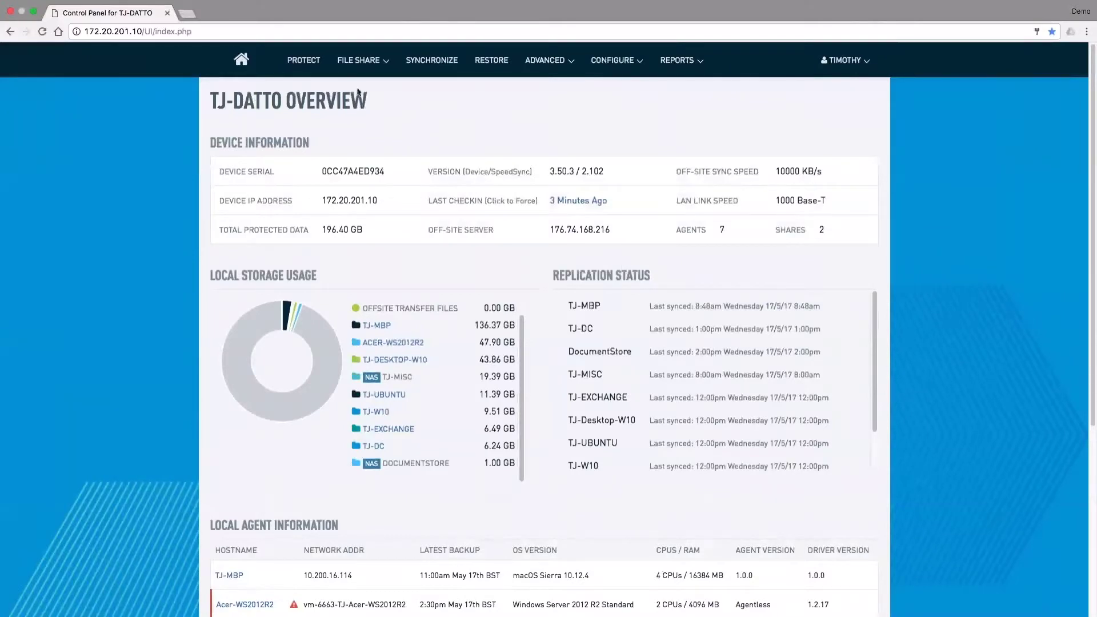
Open Backup Agents and sort the agent list by Errors instead of Last Backup.
click(307, 62)
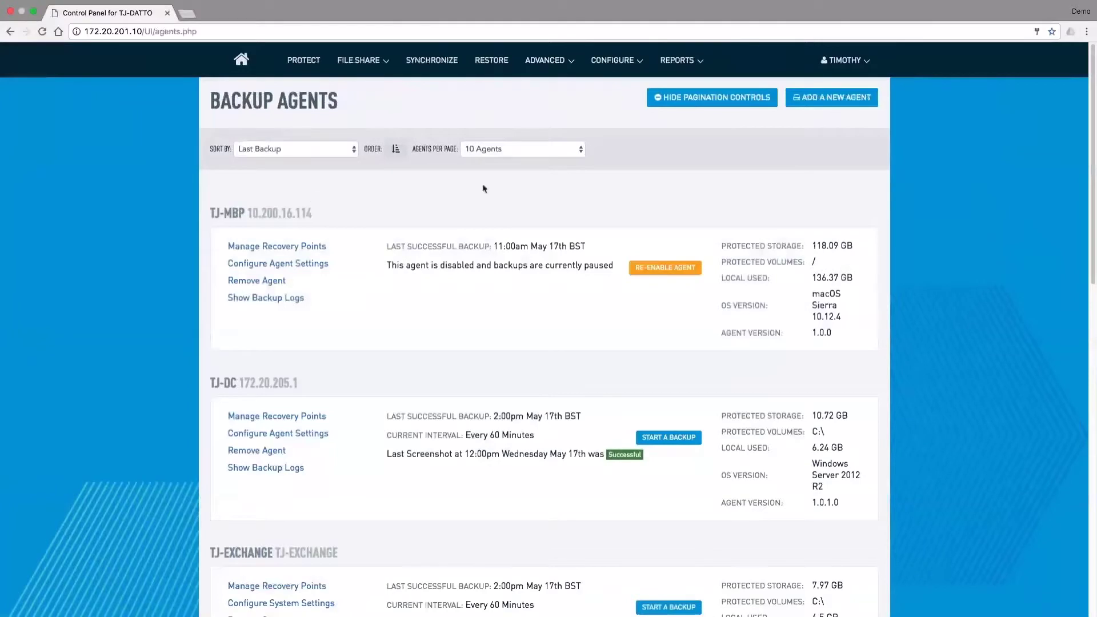
click(315, 151)
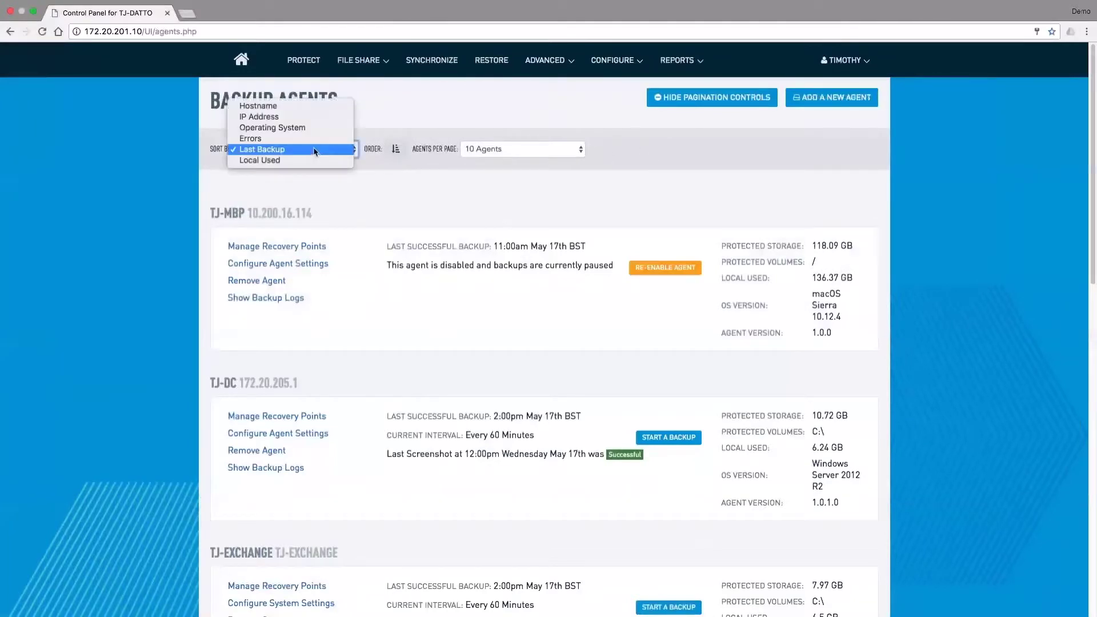
click(116, 181)
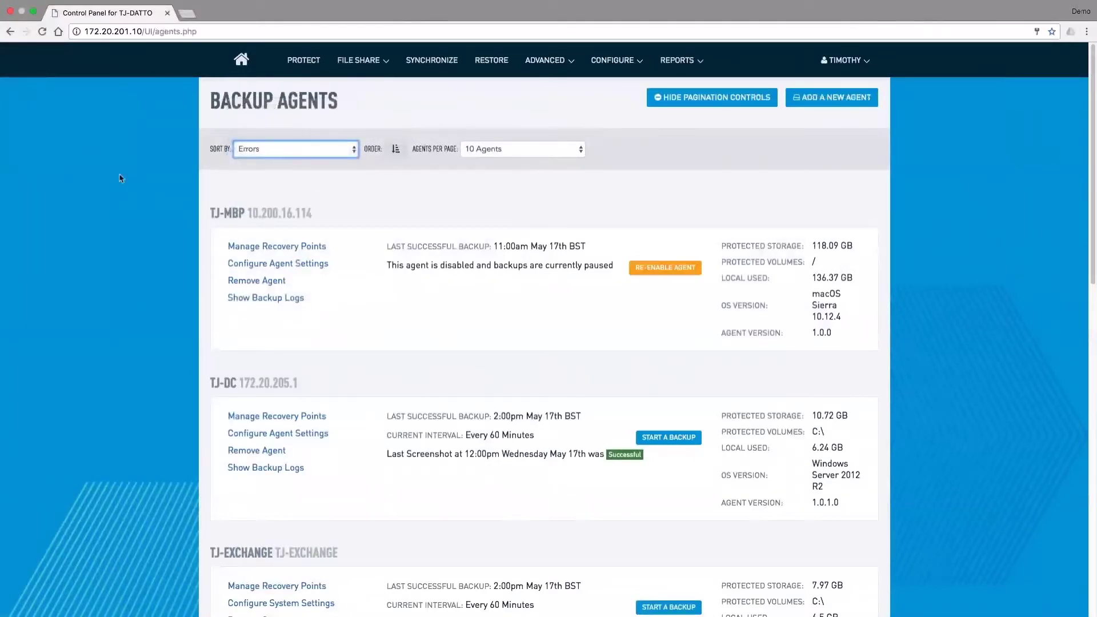
key(e)
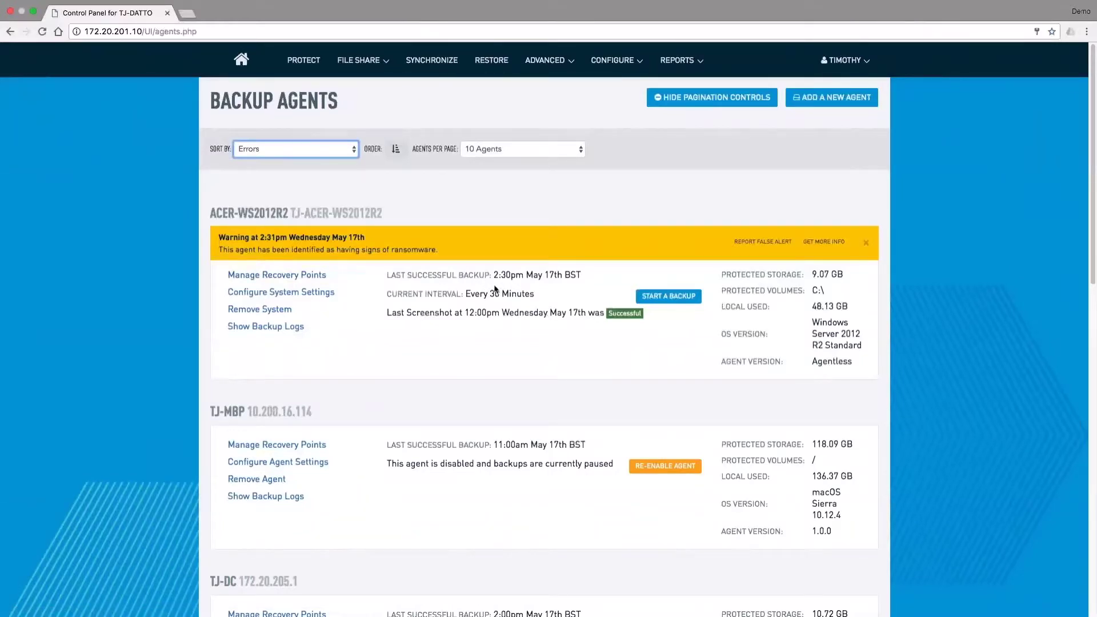
Open ACER-WS2012R2's recovery points and scroll through them to find the ransomware-suspected 2:30pm point.
click(281, 278)
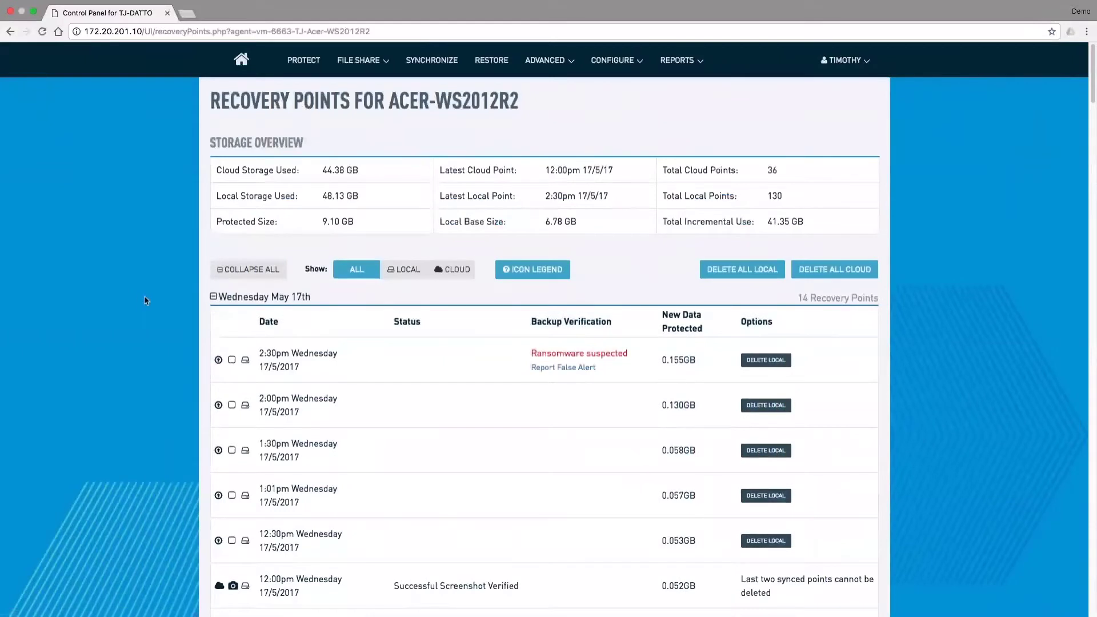
scroll(153, 301, down, 3)
scroll(153, 301, down, 3)
scroll(153, 301, down, 1)
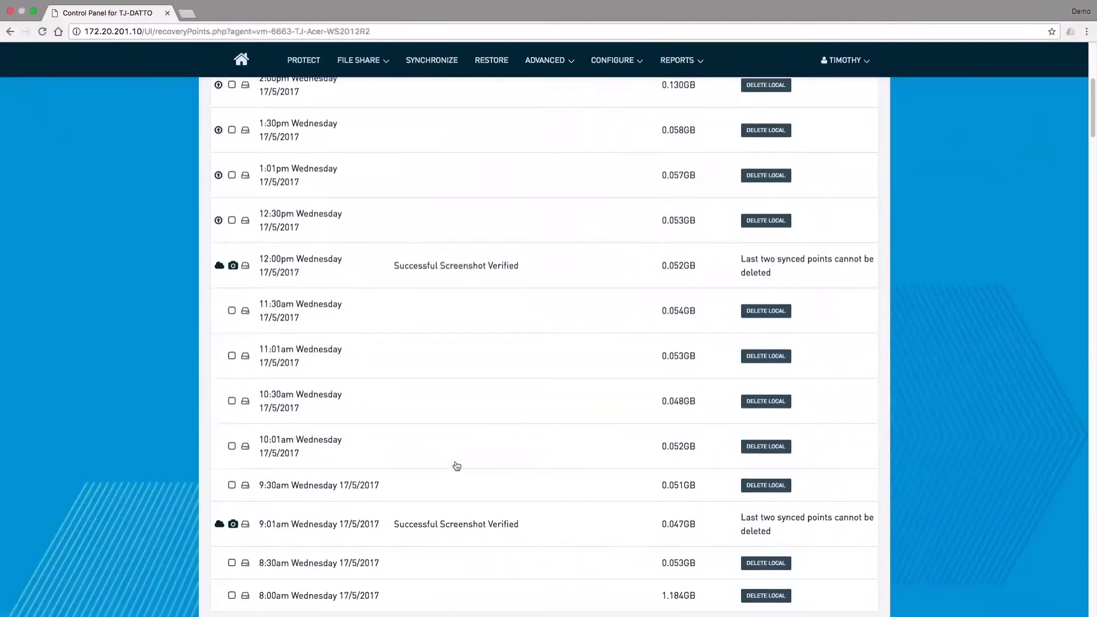
scroll(458, 468, up, 7)
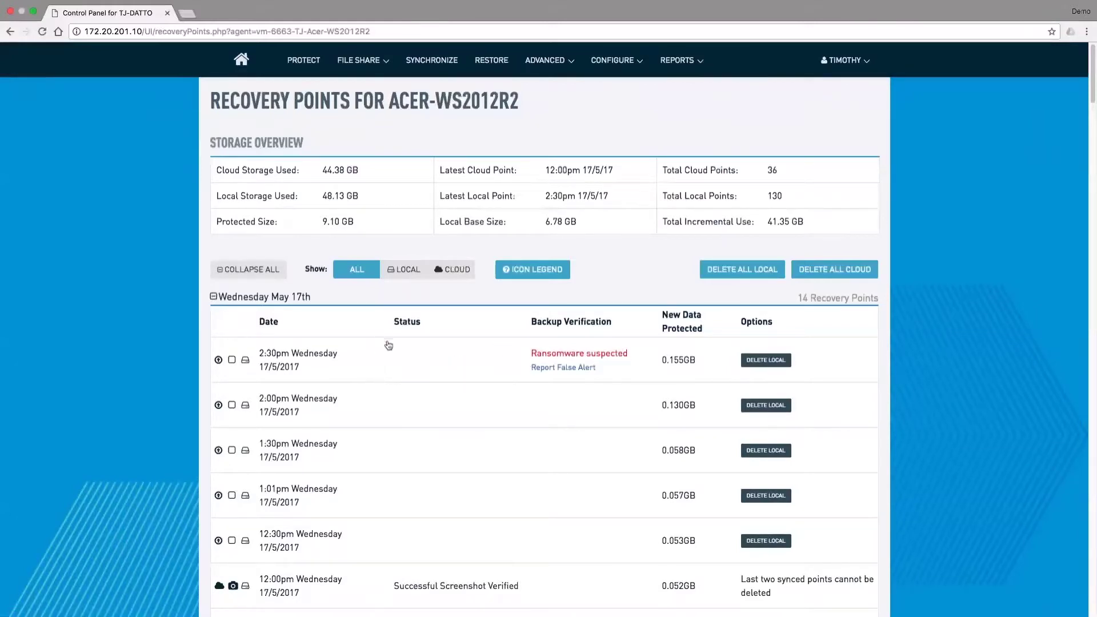
On the restore page, select Acer-WS2012R2 and choose File Restore as the recovery type.
click(490, 59)
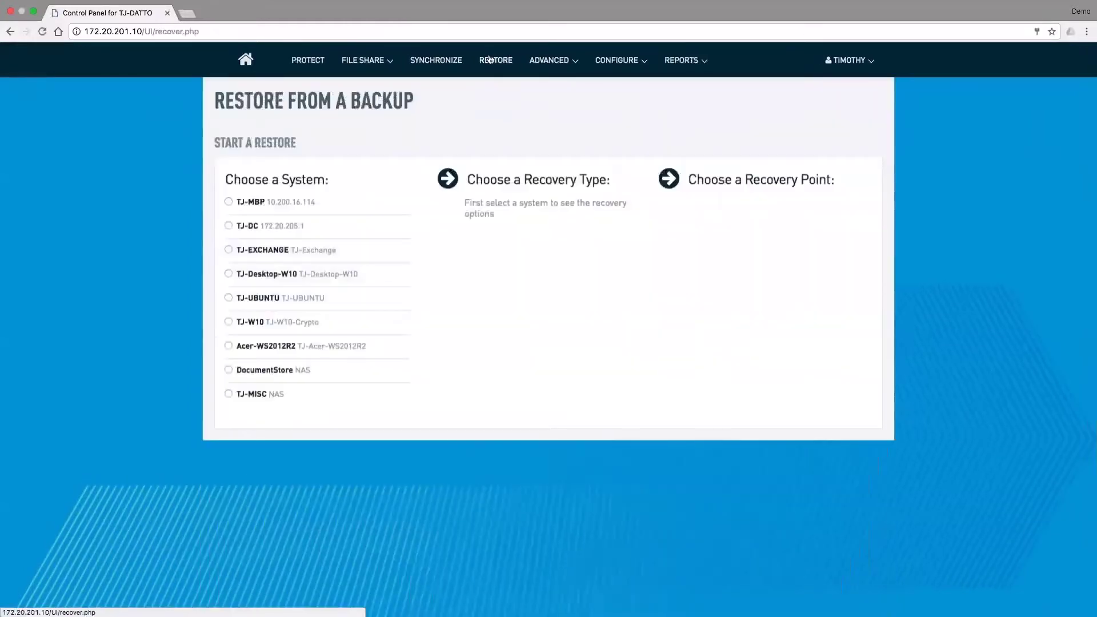
click(264, 347)
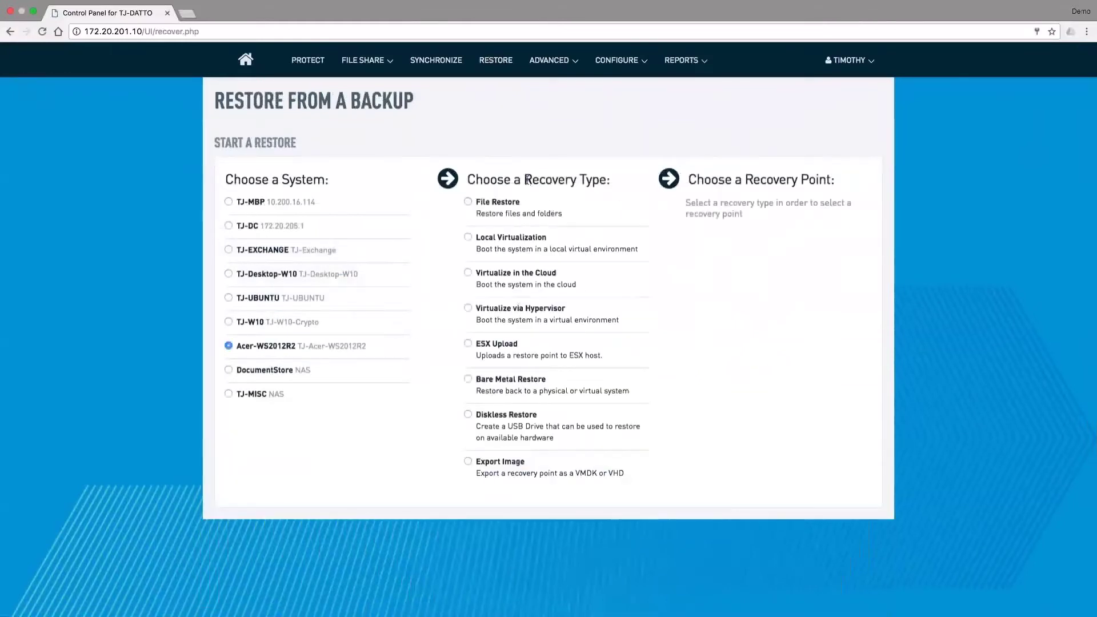
drag(526, 180, 608, 178)
click(615, 173)
click(493, 207)
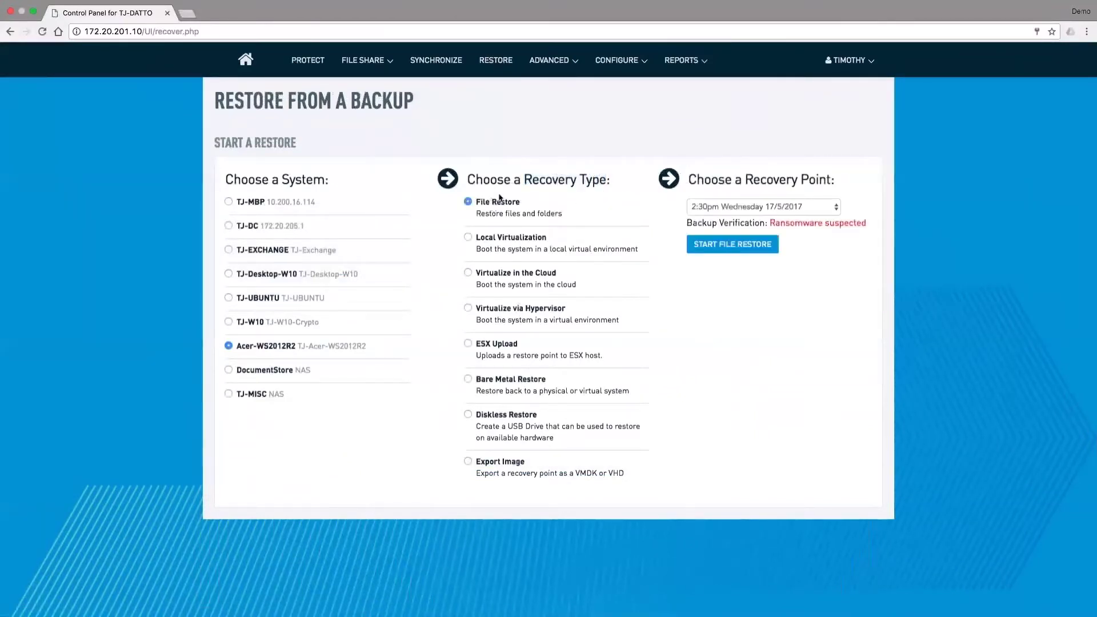
Pick the 2:00pm Wednesday 17/5/2017 recovery point and start the file restore.
click(777, 212)
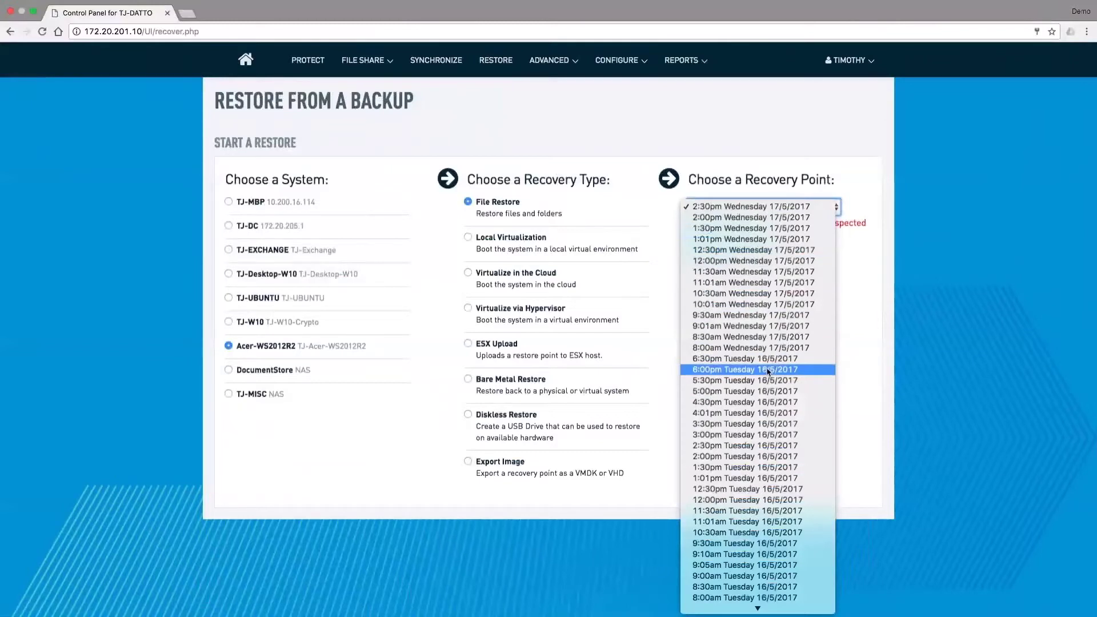
click(932, 288)
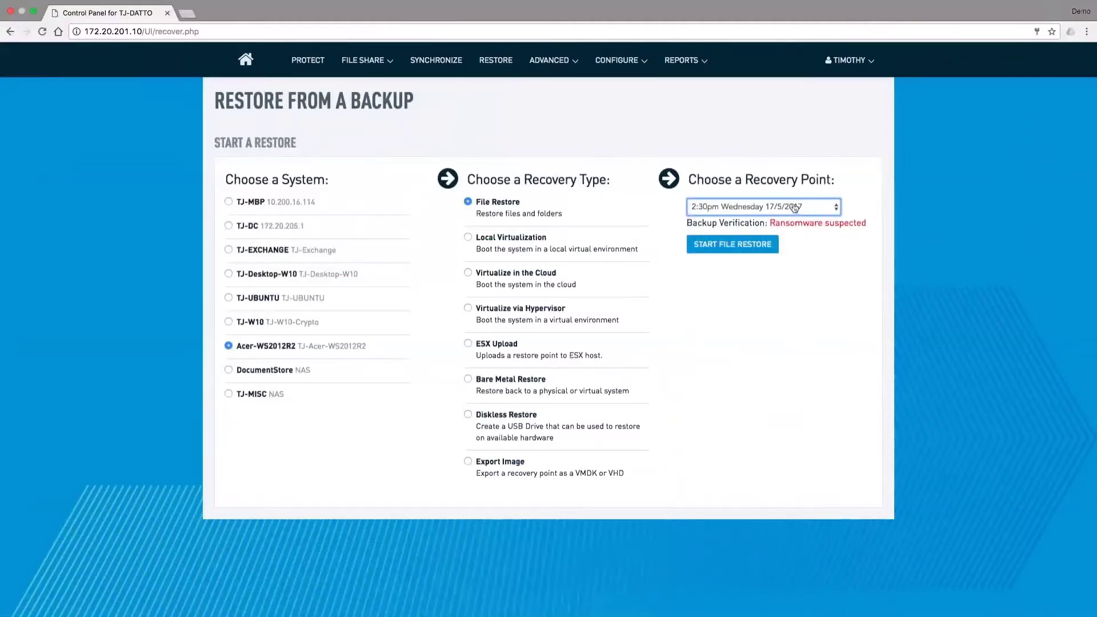
click(796, 208)
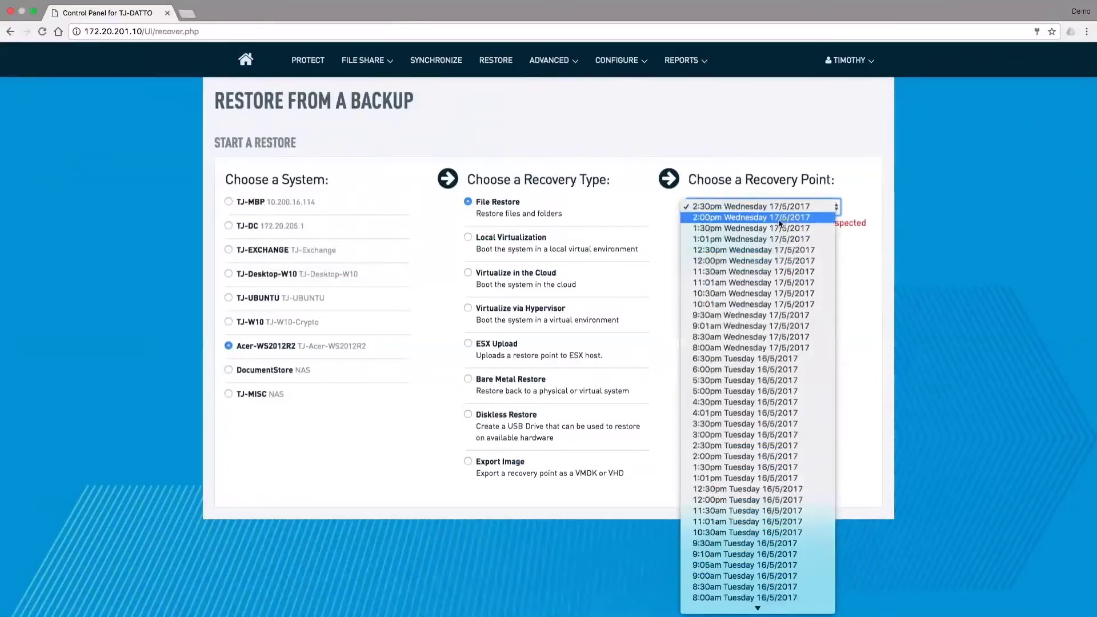
click(782, 221)
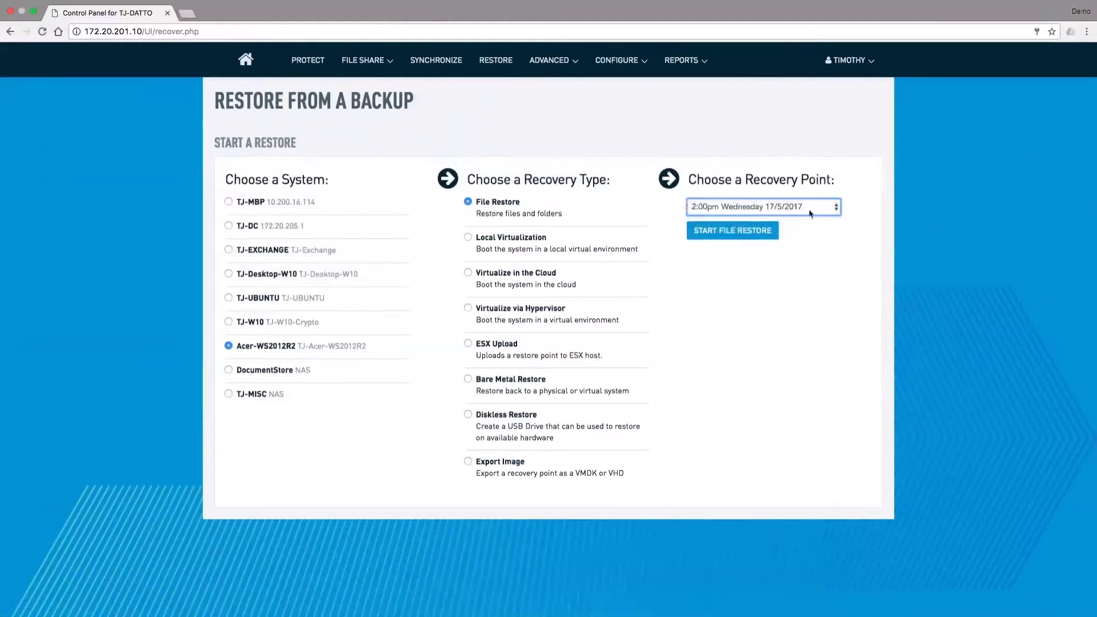
click(749, 231)
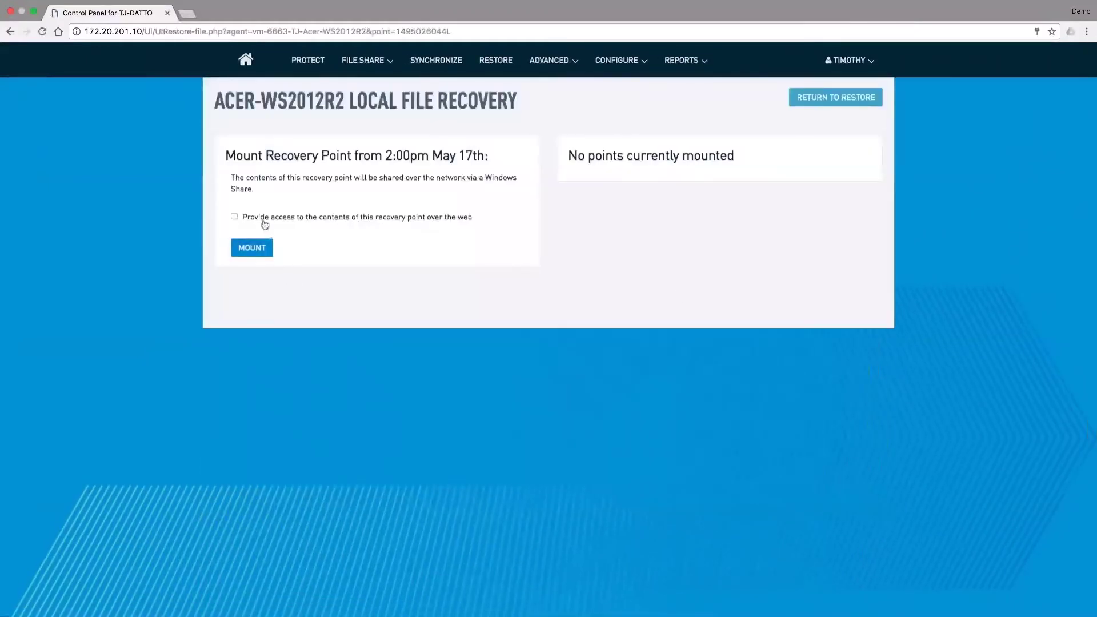
Mount the 2:00pm point with web access enabled, browse its C folder, and return to Restore.
click(265, 220)
click(259, 248)
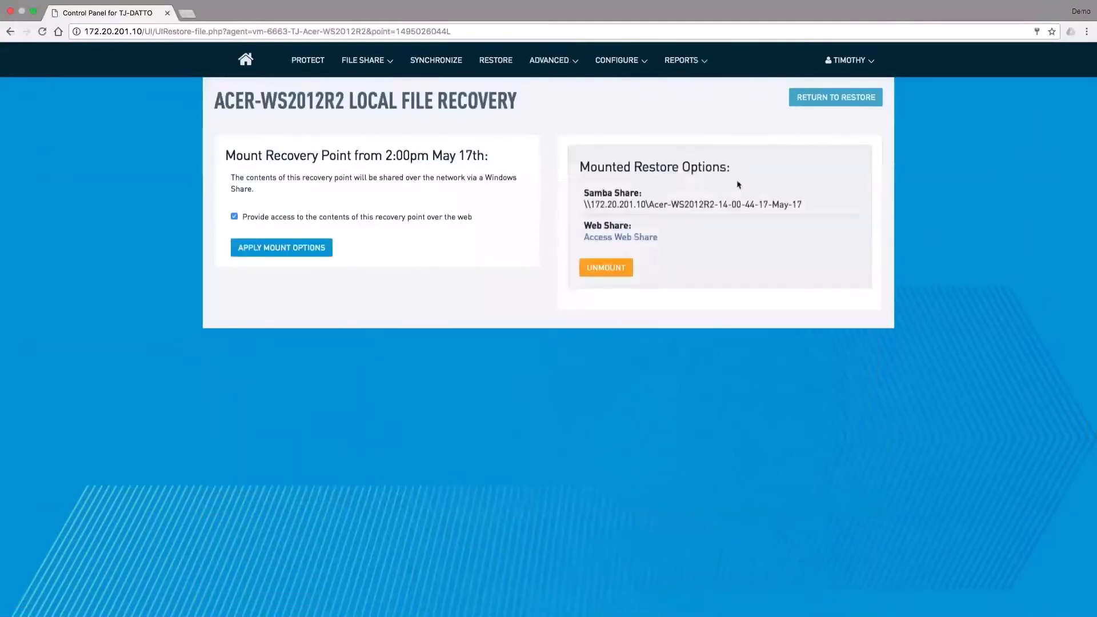
click(640, 237)
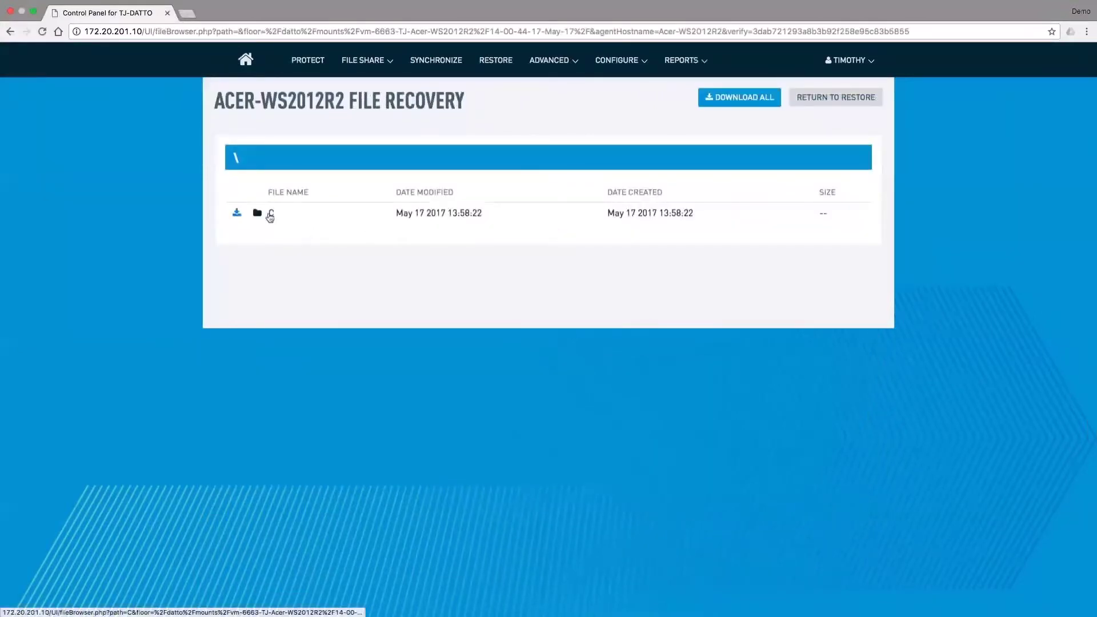
click(271, 213)
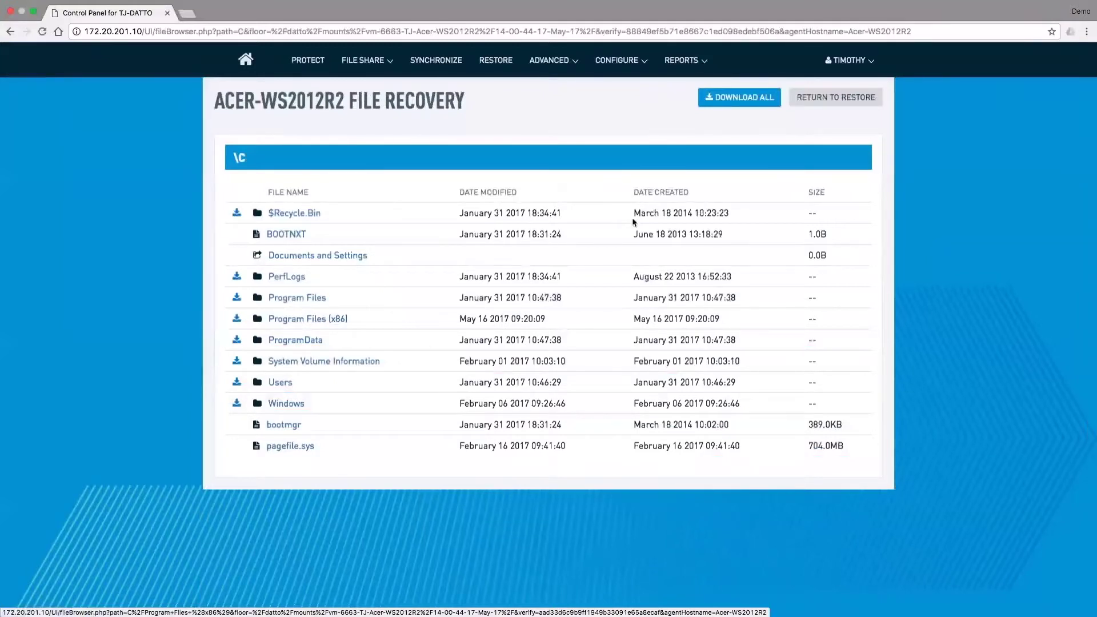
click(812, 105)
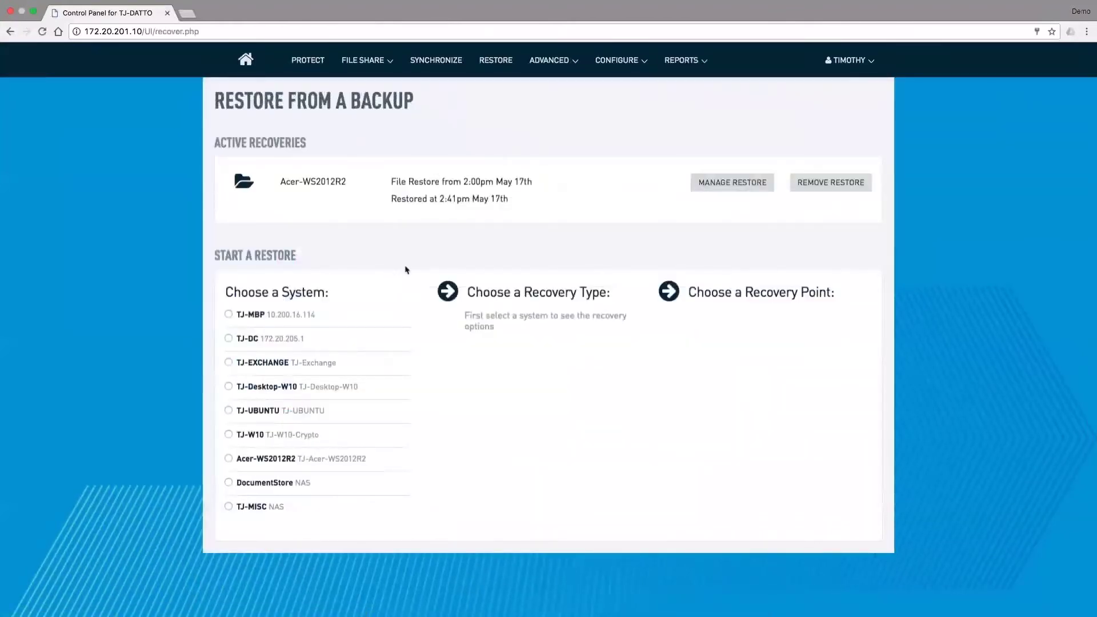
Start a Local Virtualization of Acer-WS2012R2 from the 2:00pm Wednesday 17/5/2017 point.
click(269, 459)
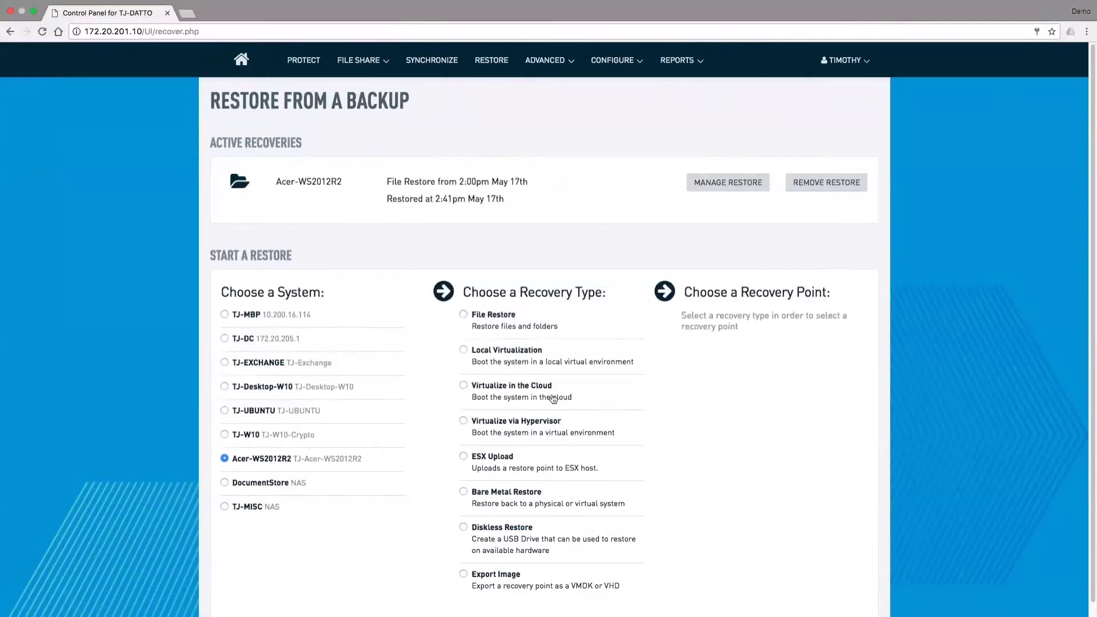
click(503, 356)
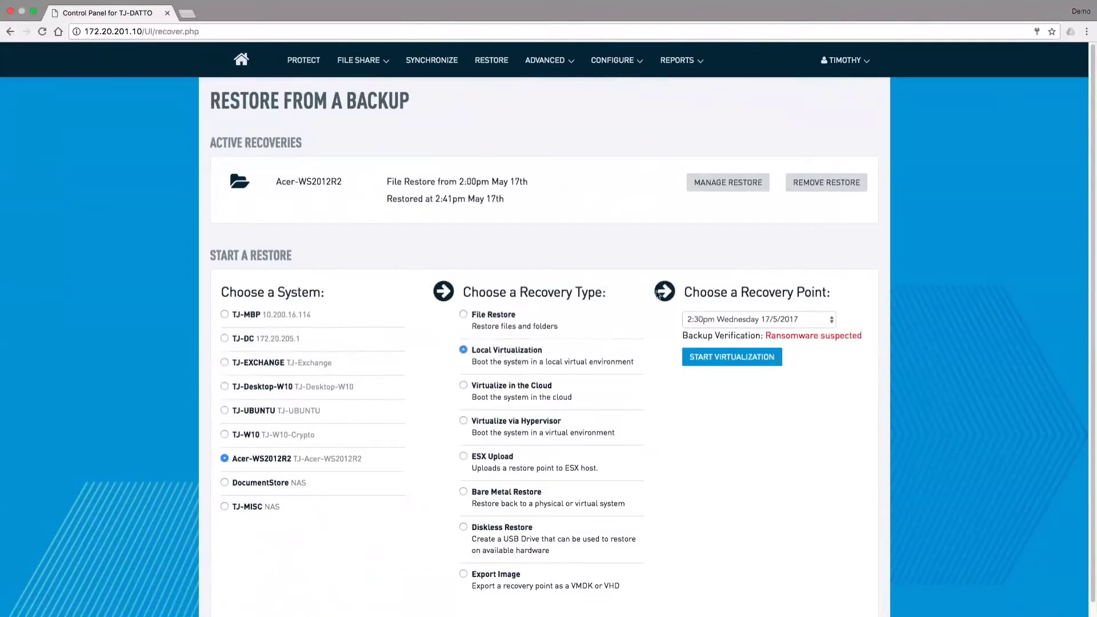
click(728, 319)
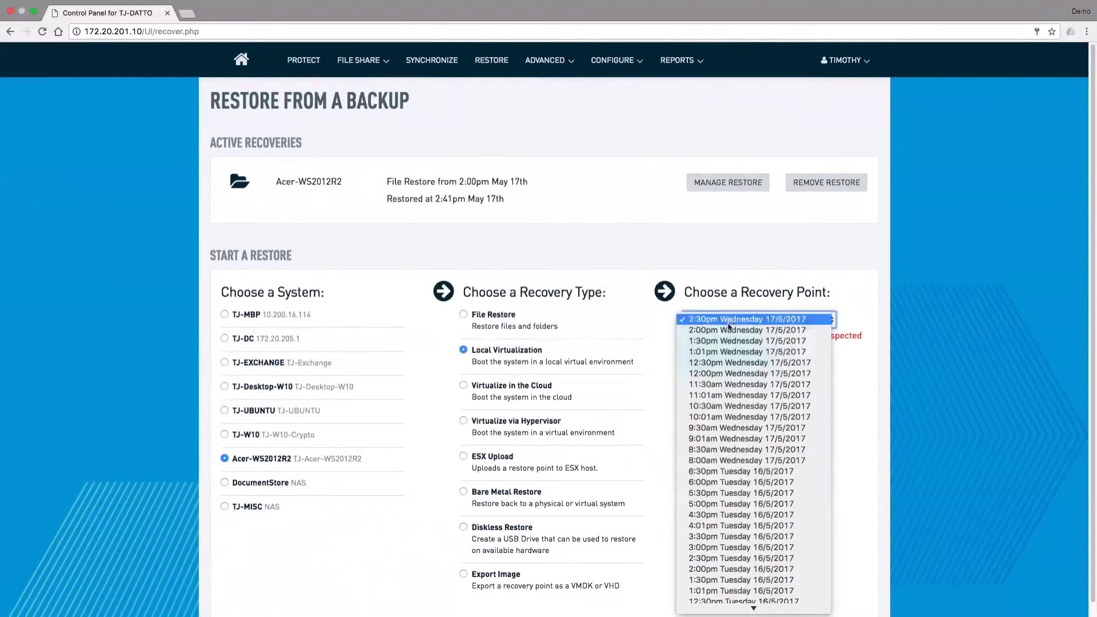
click(730, 320)
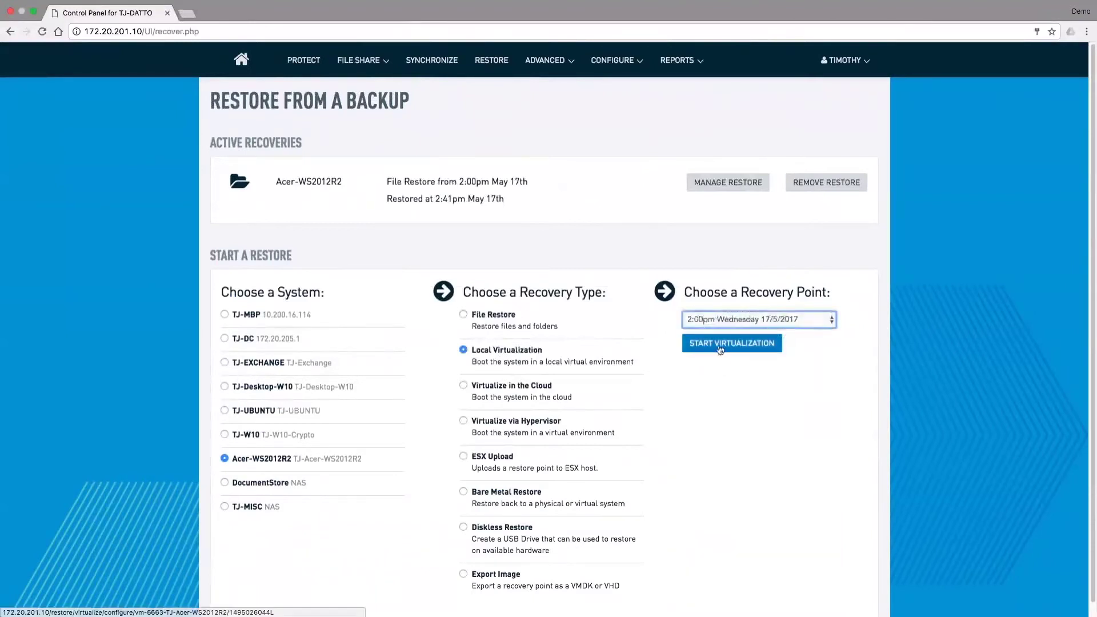
click(721, 348)
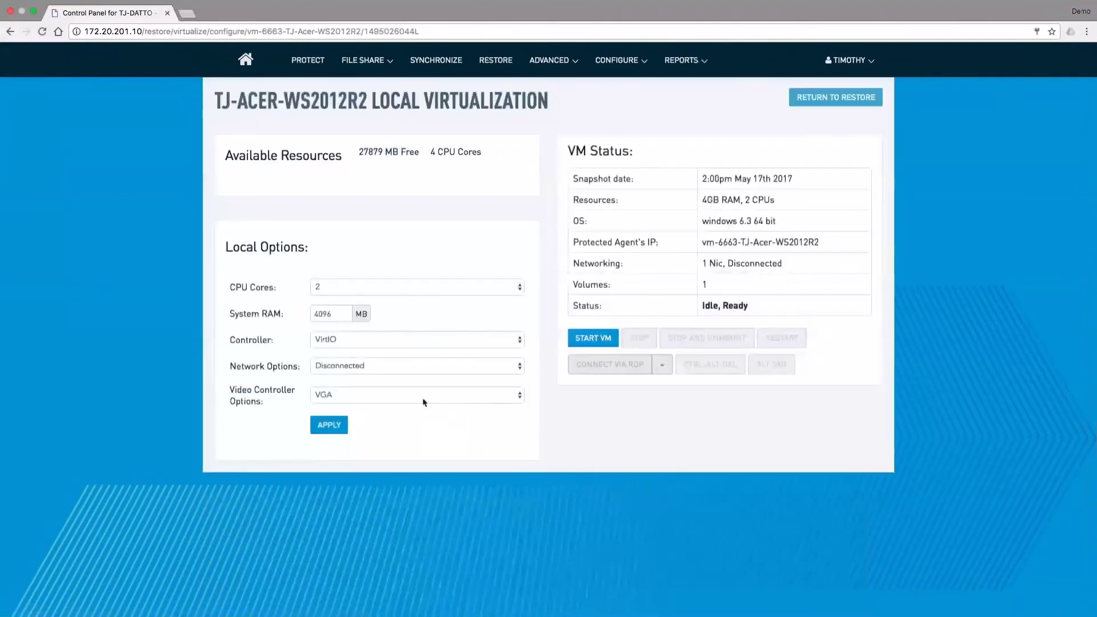
Set the VM network to 'Bridged to eth0', apply it, and boot the virtual machine.
click(378, 373)
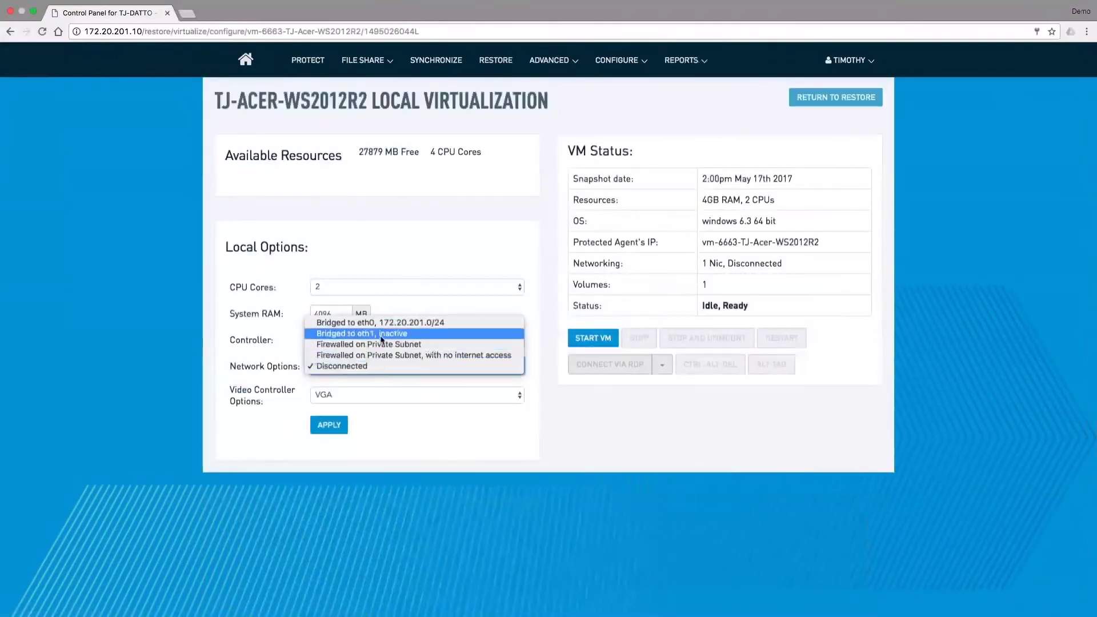
click(382, 332)
click(328, 424)
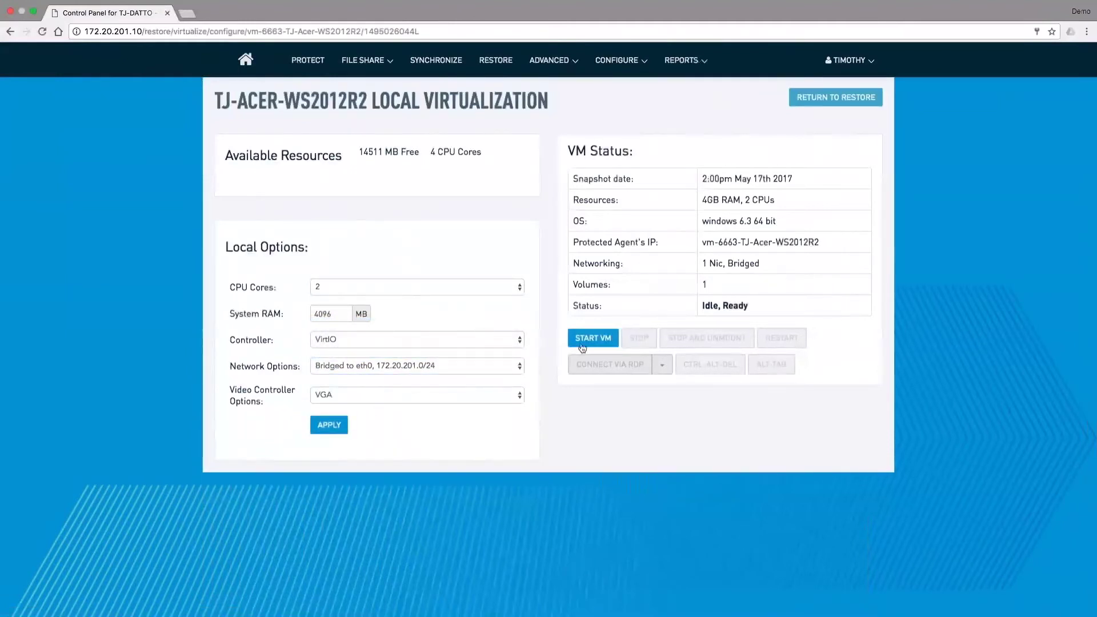
click(606, 346)
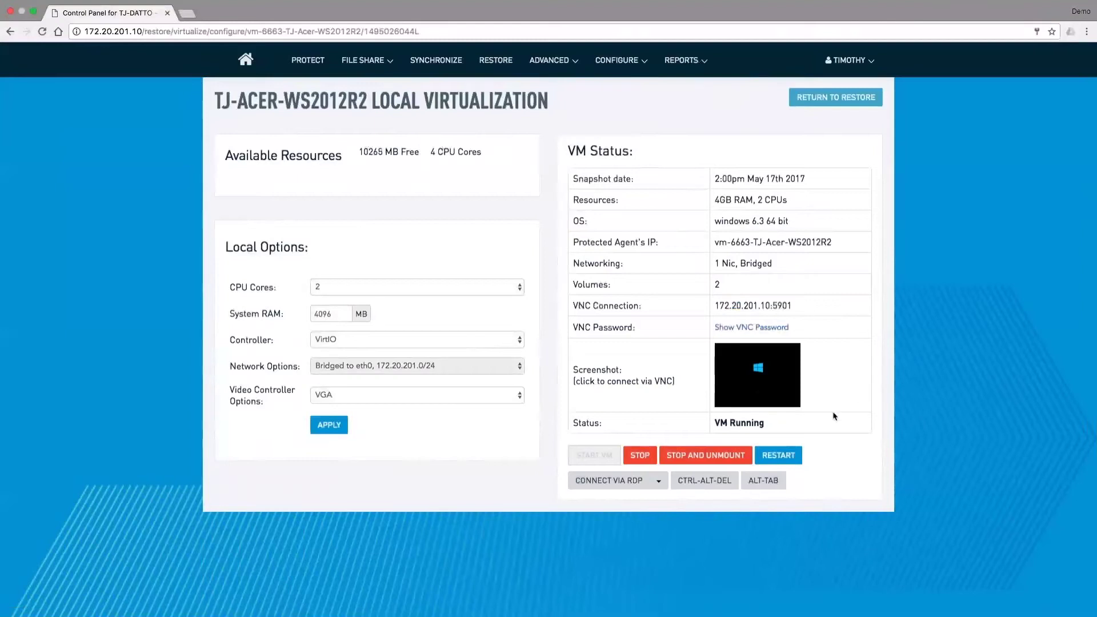
Watch the running VM boot Windows in the noVNC console, then return to the Local Virtualization control panel.
click(779, 386)
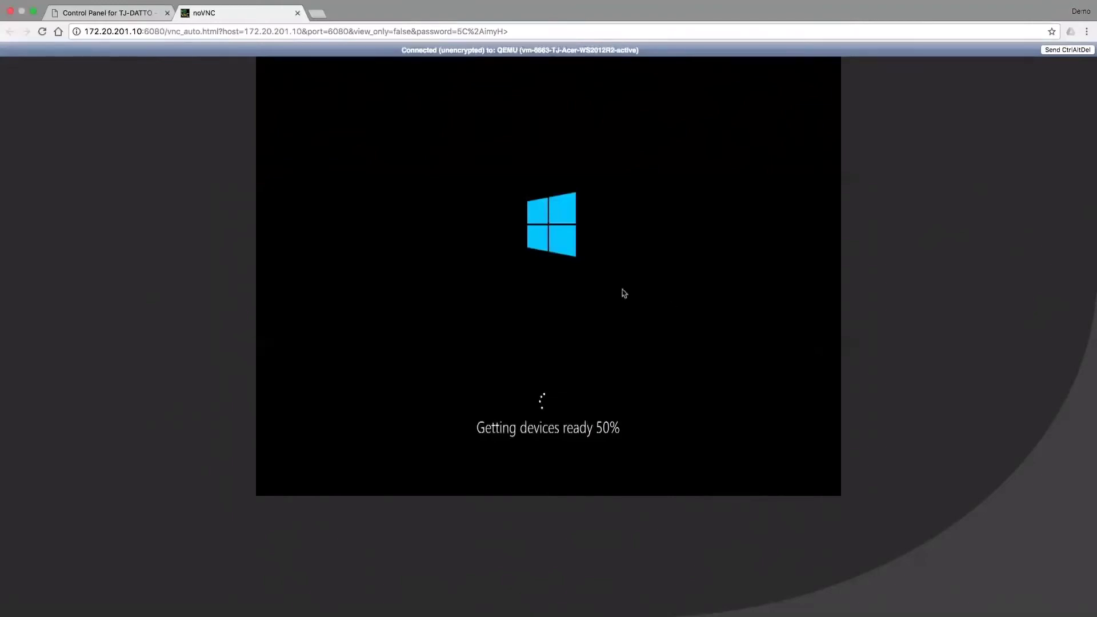
click(92, 24)
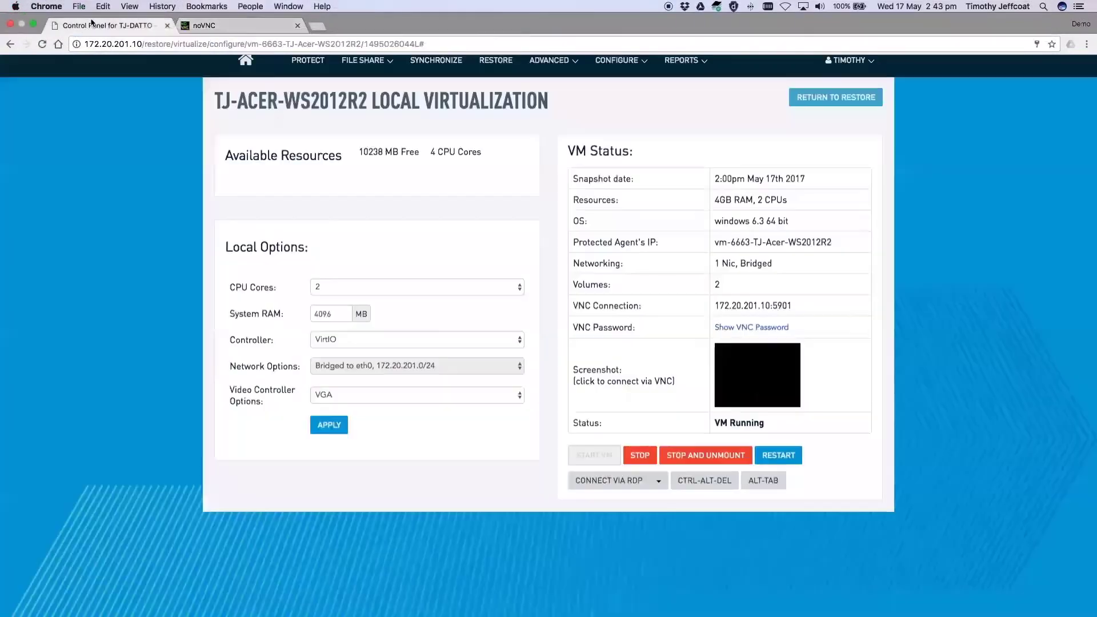
Return to Restore from a Backup and select Acer-WS2012R2 as the system to restore.
click(838, 99)
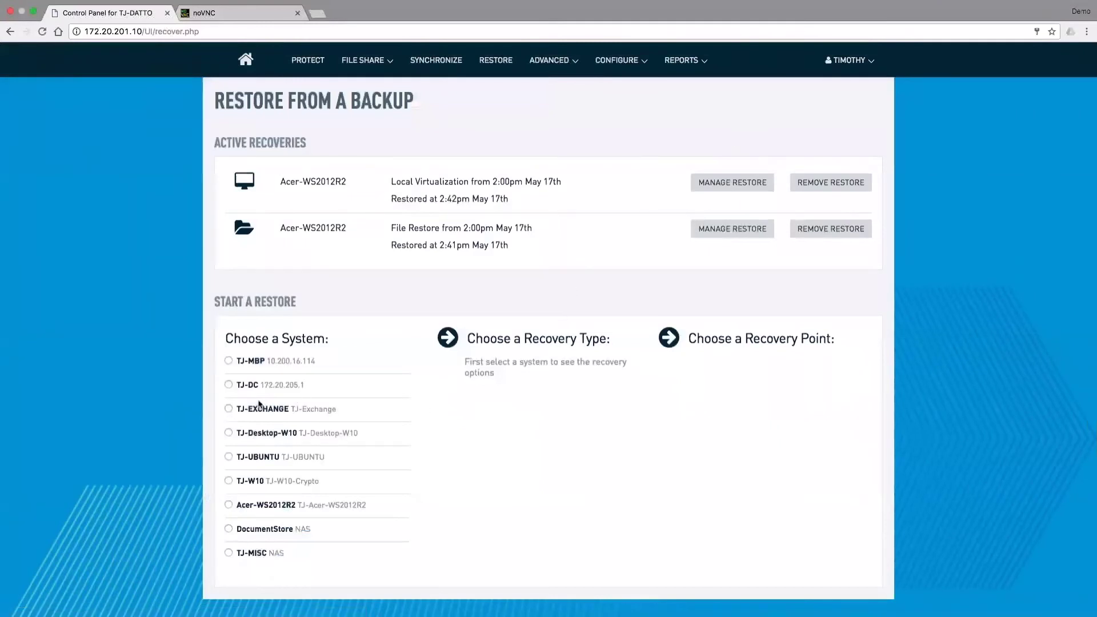
click(276, 506)
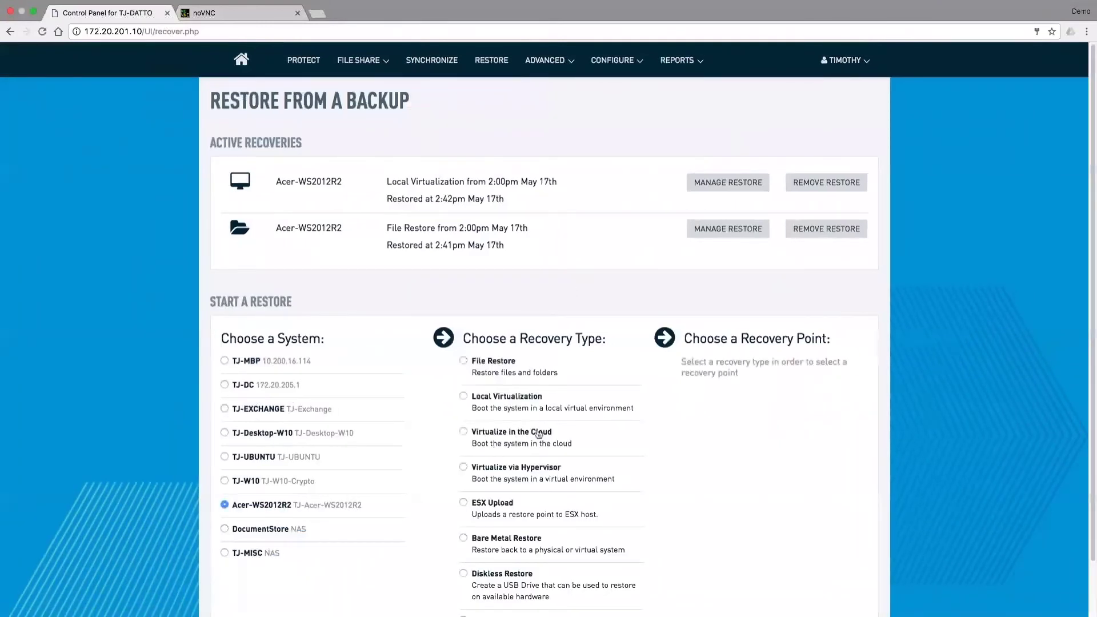
scroll(549, 428, down, 1)
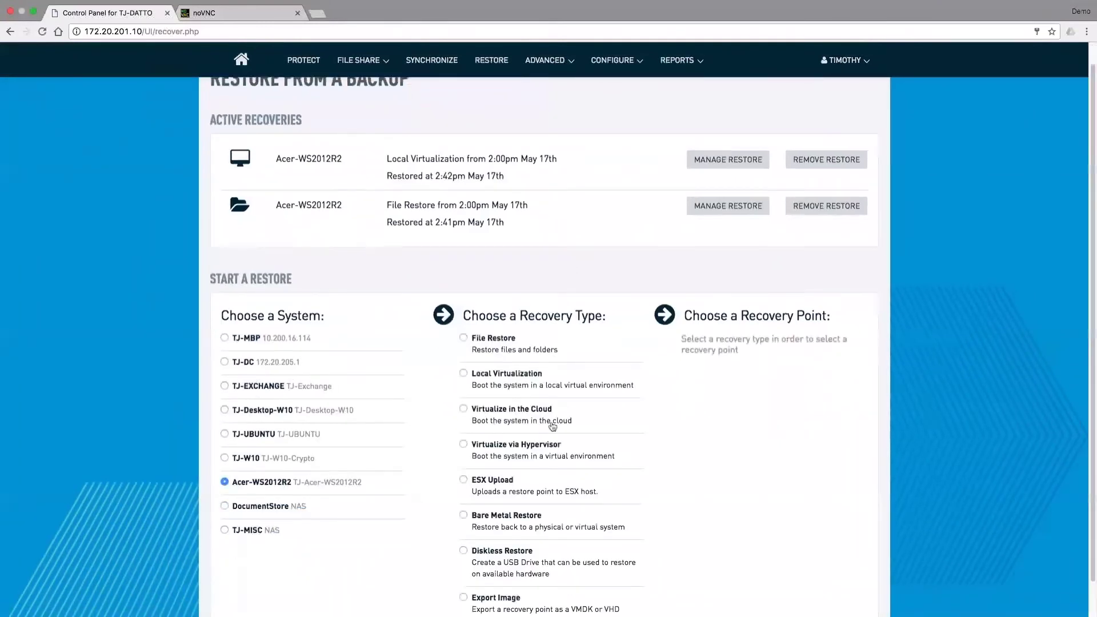
Compare Local Virtualization and Virtualize in the Cloud, then choose Bare Metal Restore.
click(501, 385)
click(513, 416)
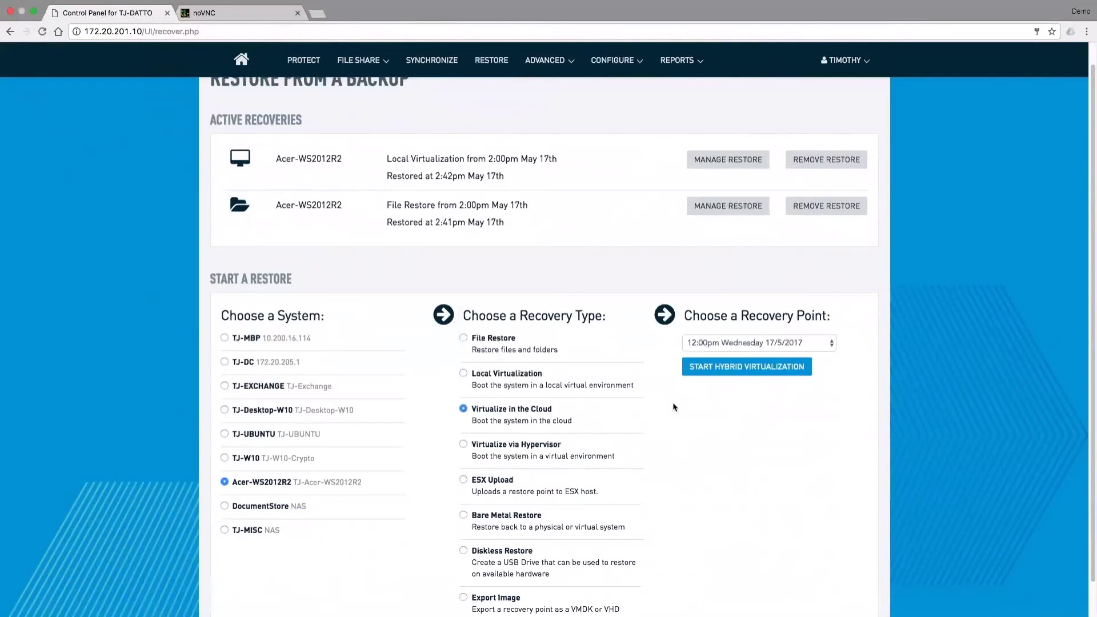
click(543, 379)
click(504, 415)
scroll(629, 434, down, 2)
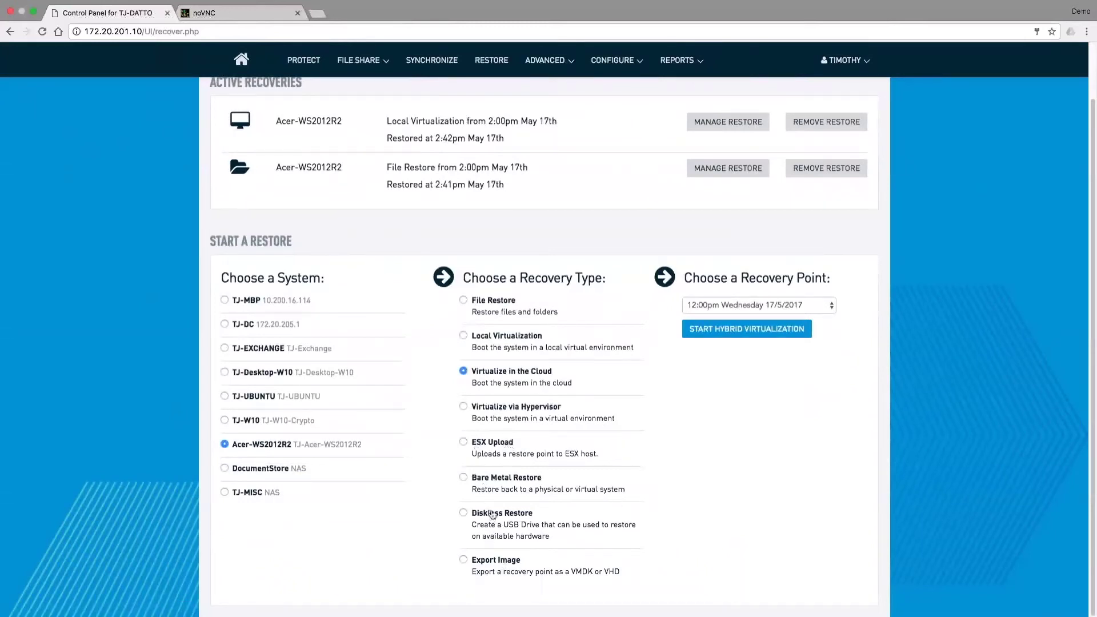
click(487, 492)
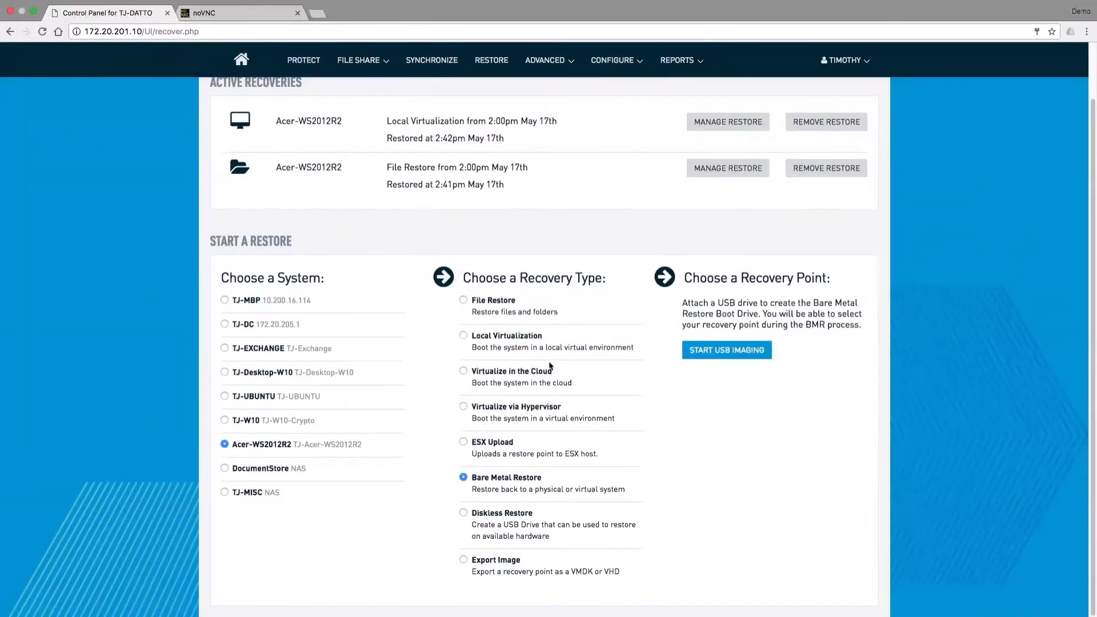
scroll(543, 315, up, 2)
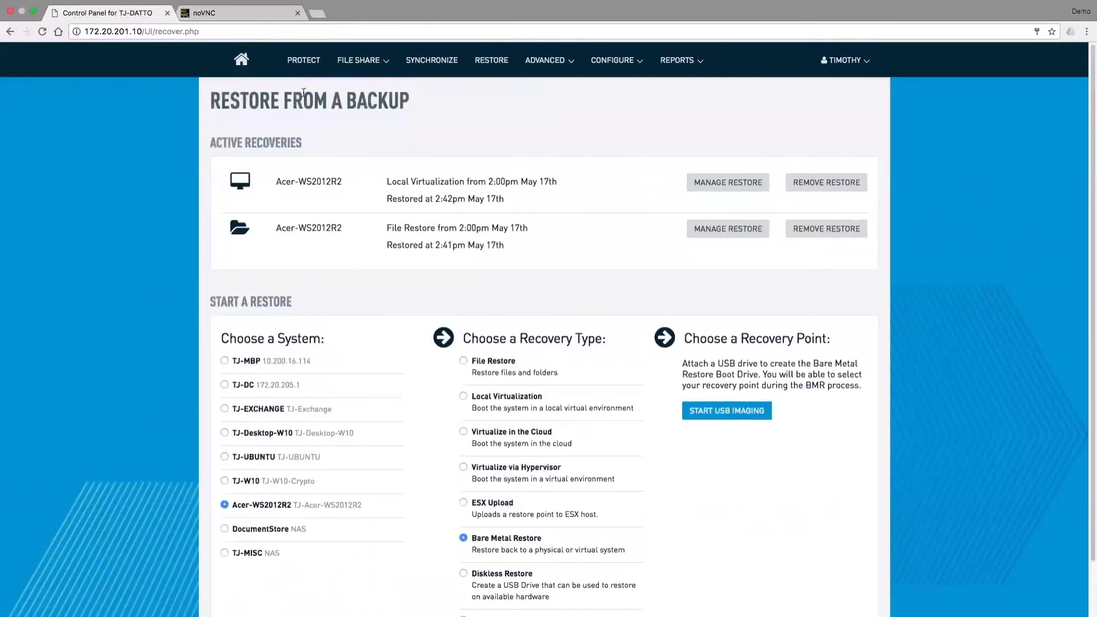
click(257, 16)
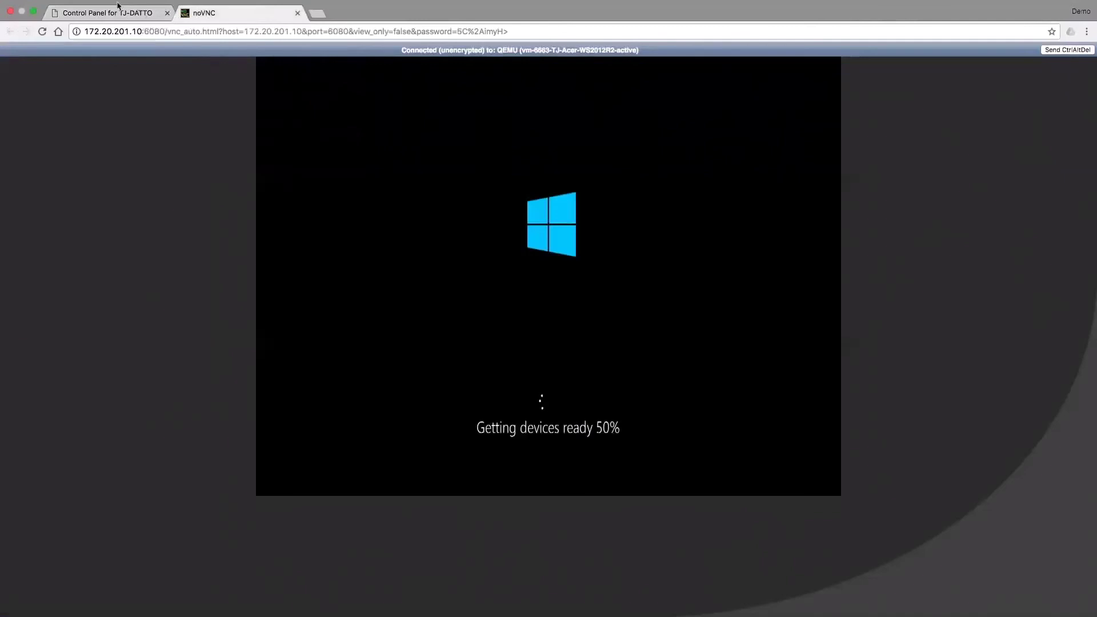
click(116, 8)
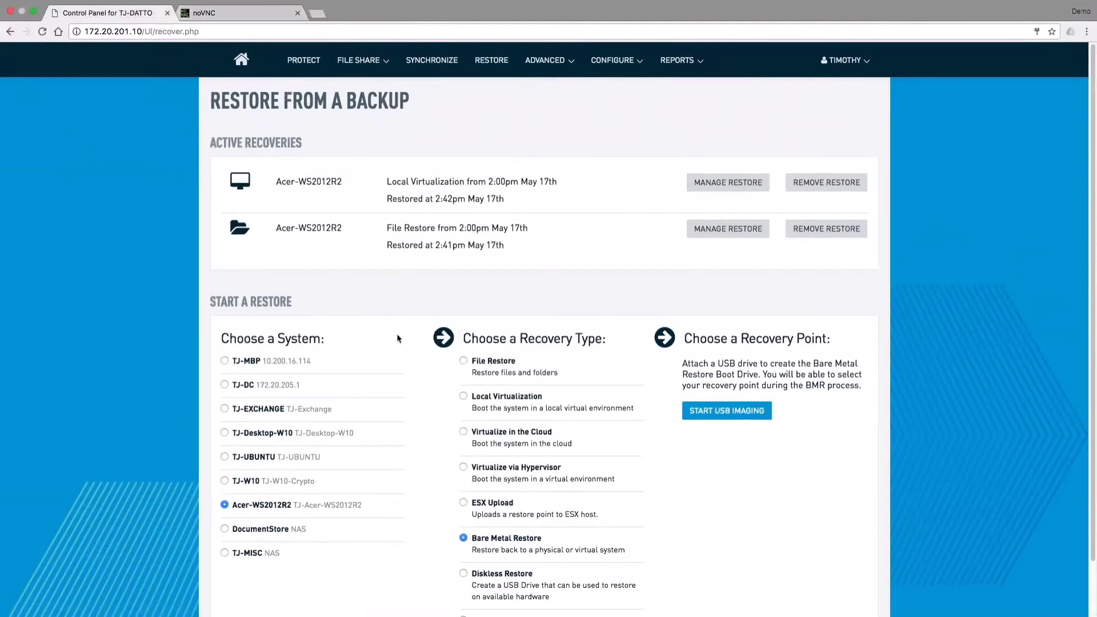
From the Protect agent list, open Manage Recovery Points for ACER-WS2012R2.
click(316, 68)
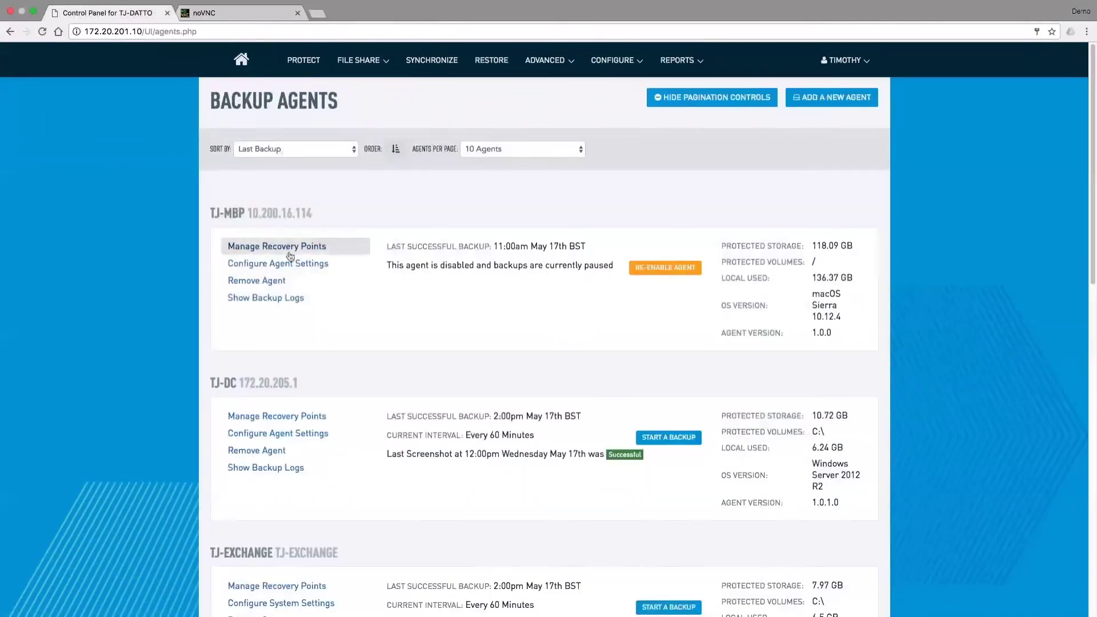
scroll(290, 256, down, 10)
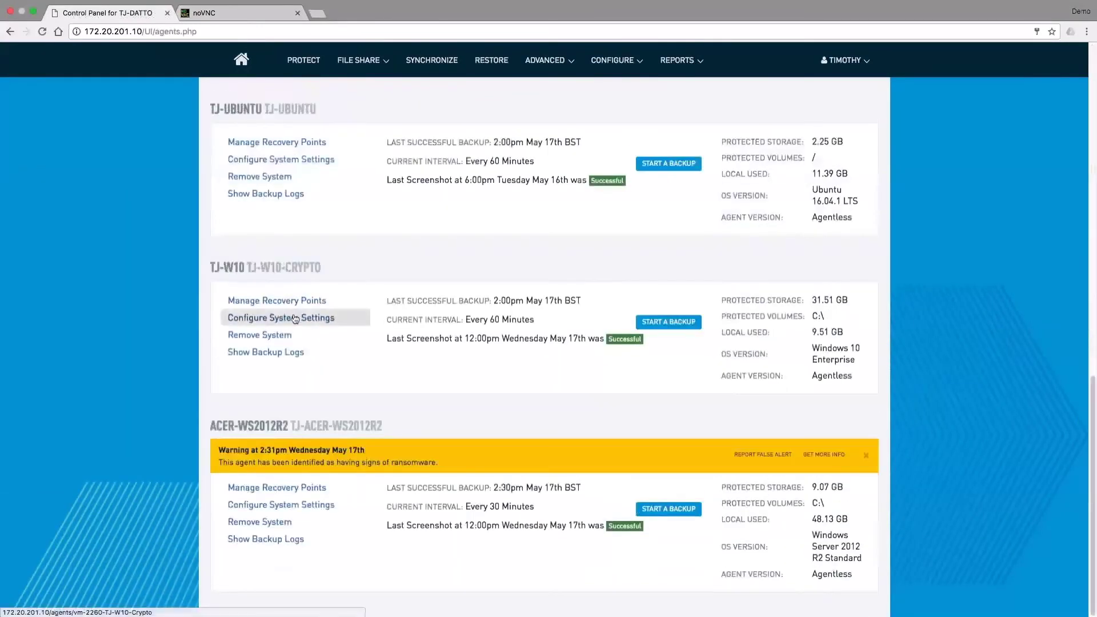
click(284, 486)
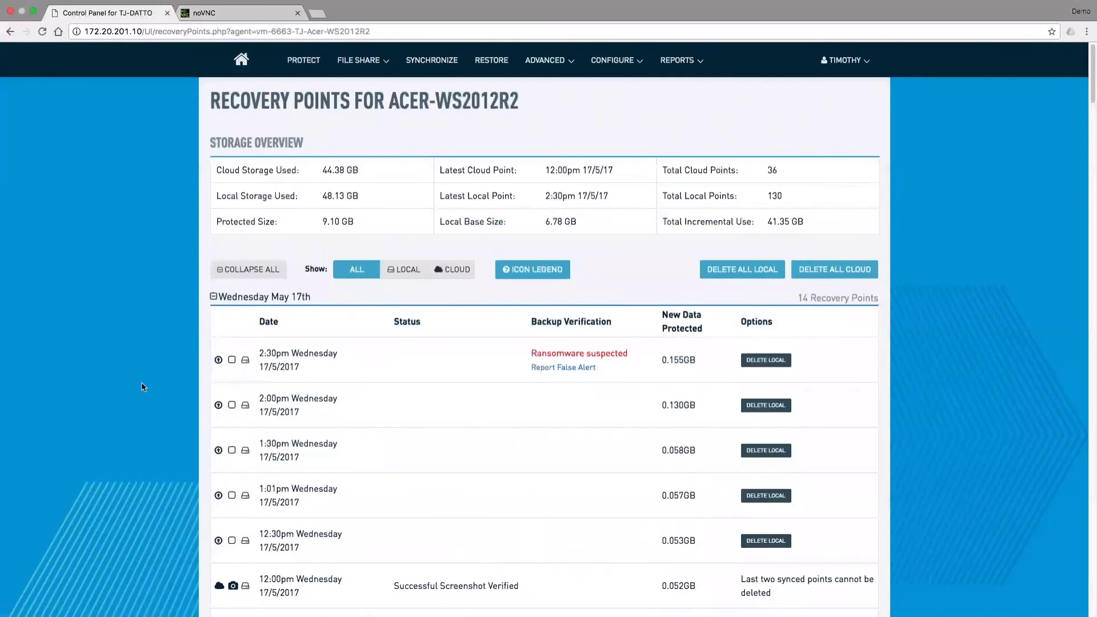
scroll(107, 361, down, 5)
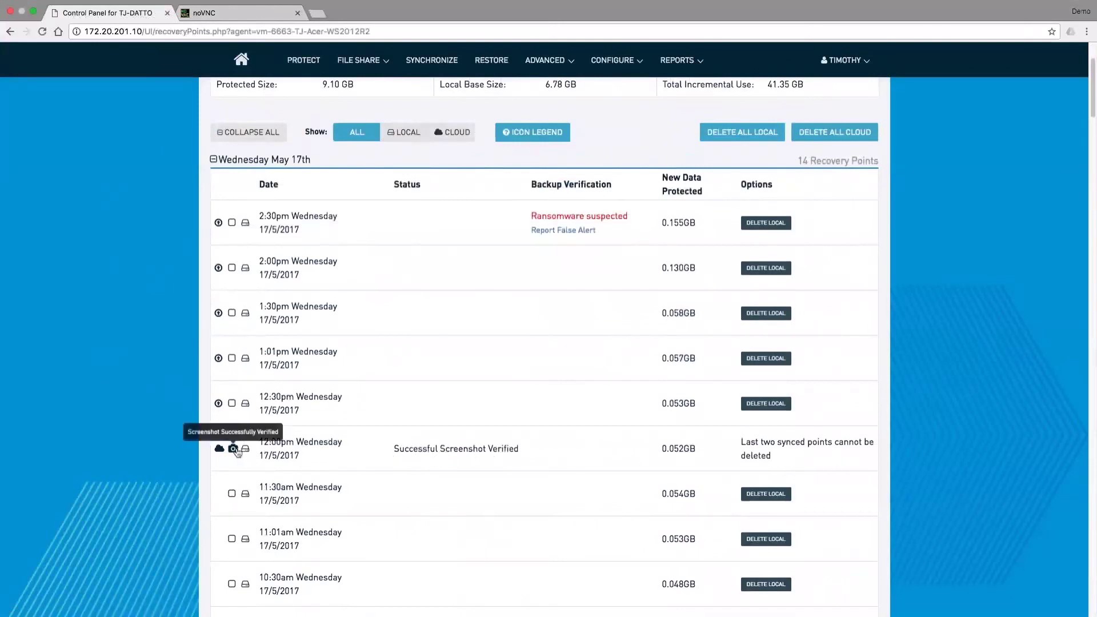
click(234, 449)
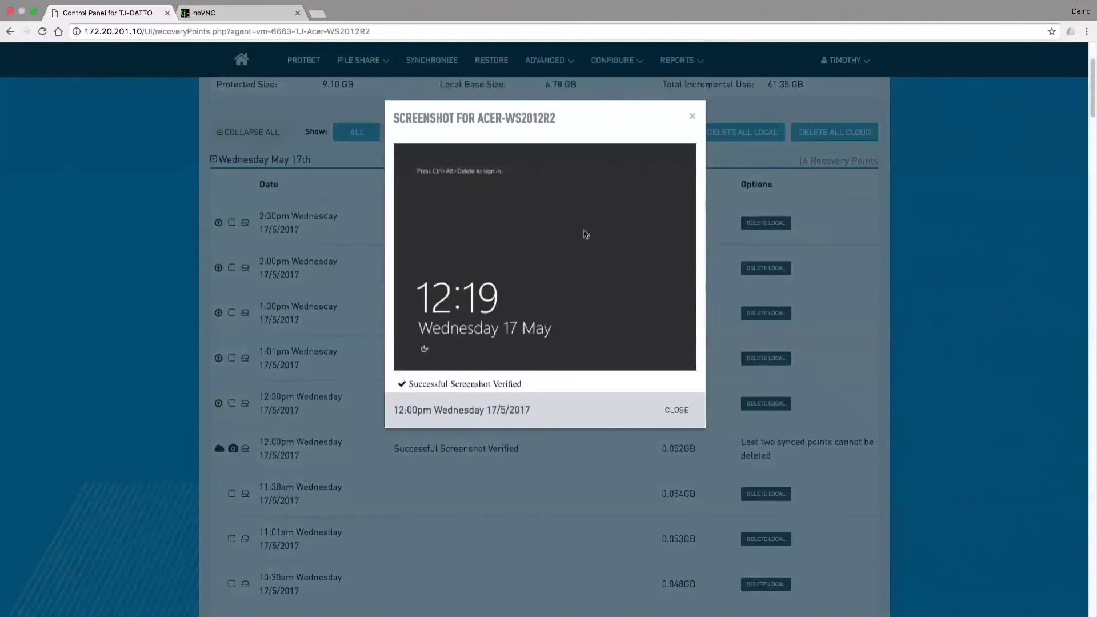
click(693, 119)
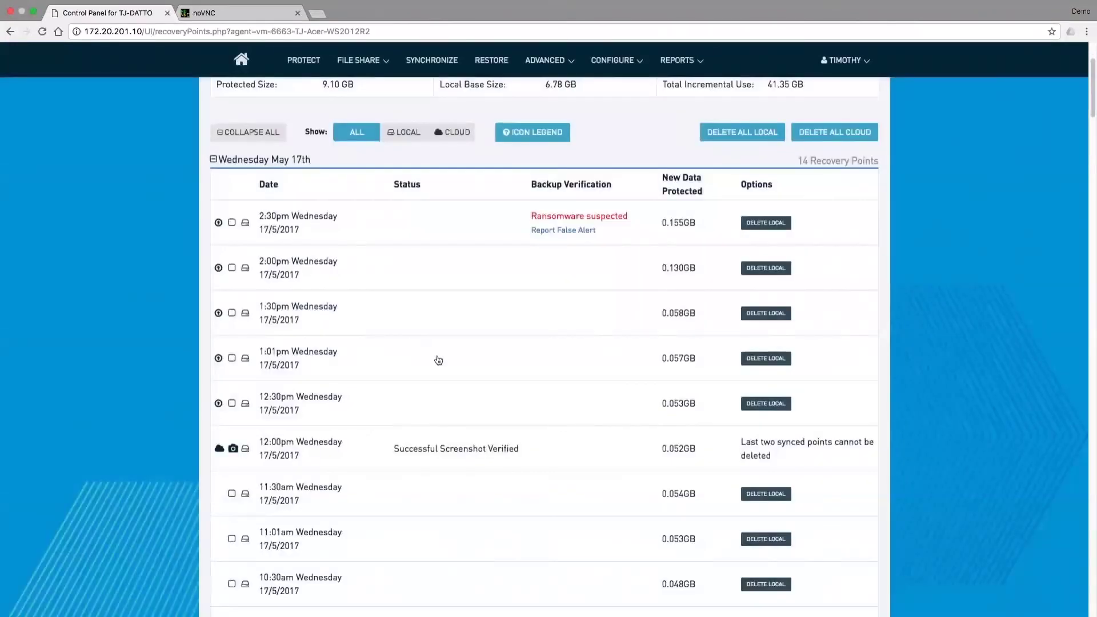
scroll(421, 372, up, 3)
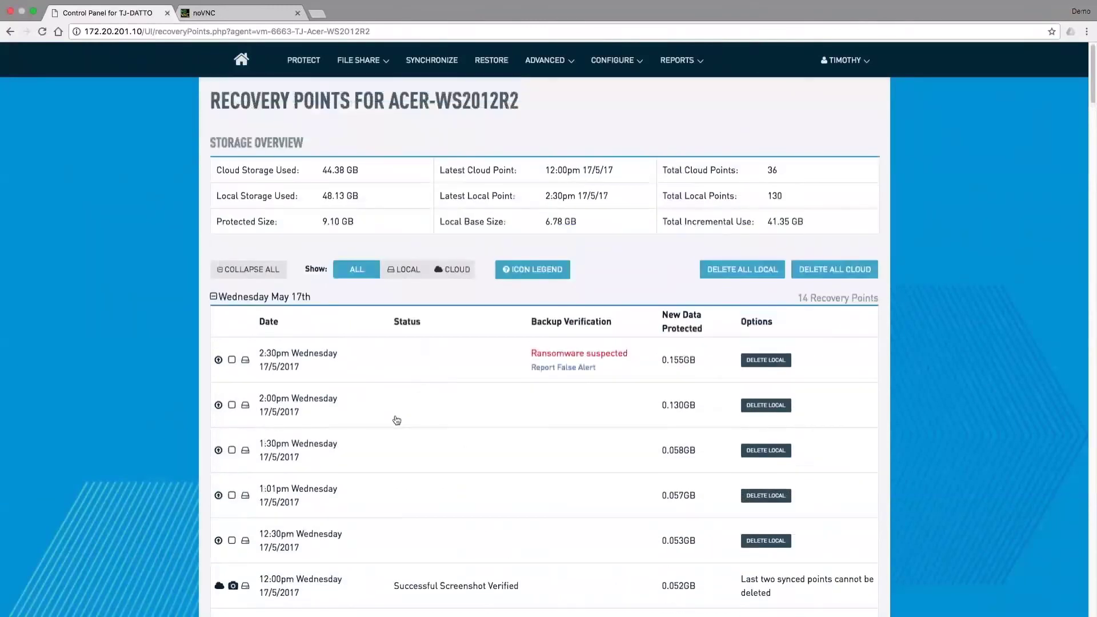